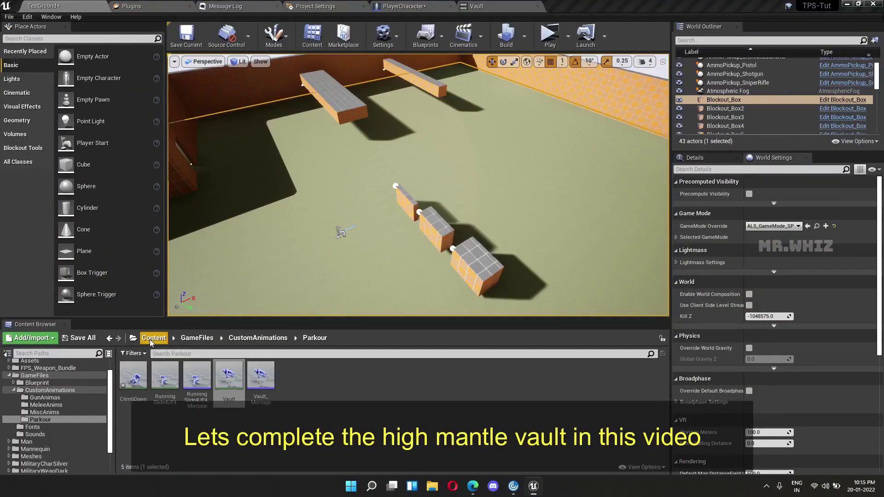
Browse the Content Browser to GameFiles > CustomAnimations > Parkour
{"action": "left_click", "coordinate": [152, 337]}
{"action": "double_click", "coordinate": [229, 377]}
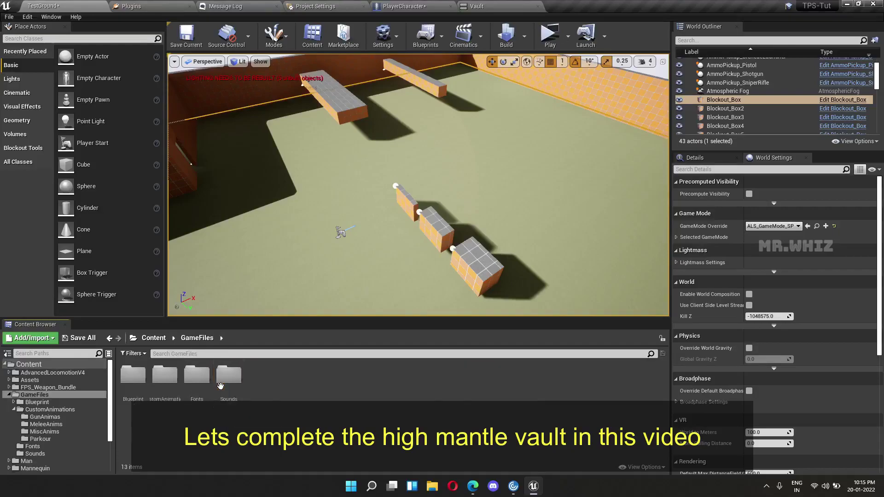
{"action": "double_click", "coordinate": [164, 382]}
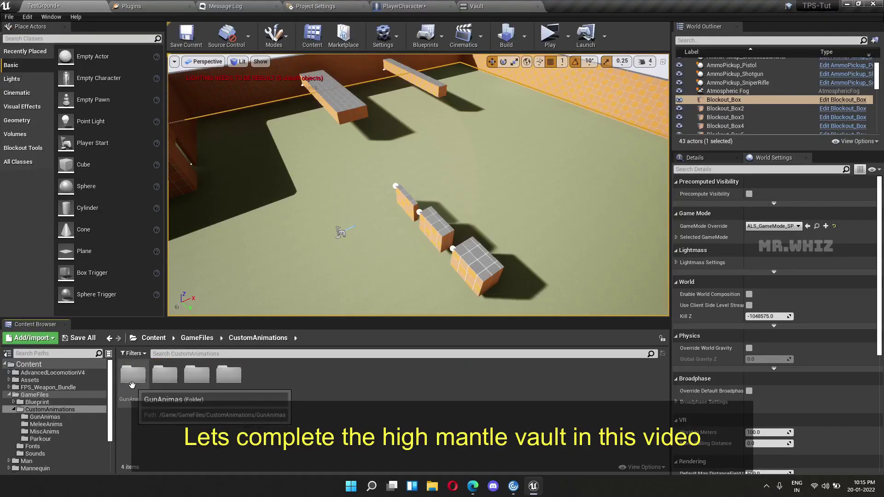
{"action": "double_click", "coordinate": [203, 383]}
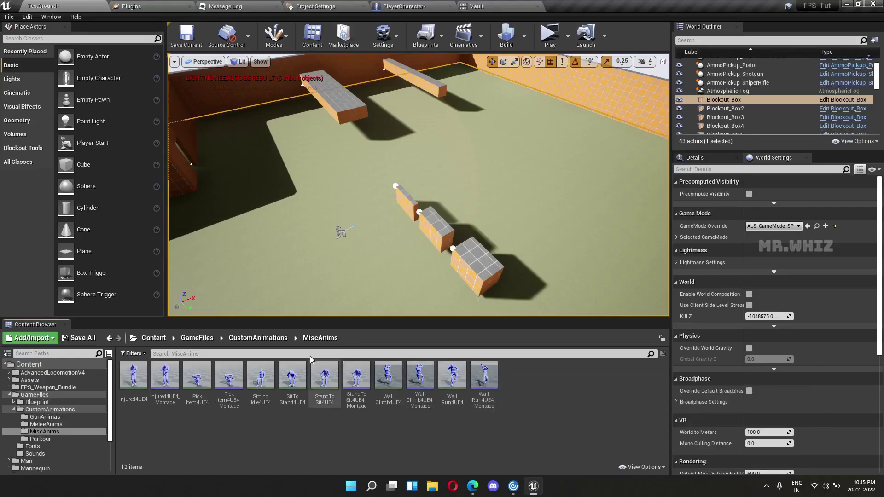
{"action": "left_click", "coordinate": [258, 338]}
{"action": "double_click", "coordinate": [229, 375]}
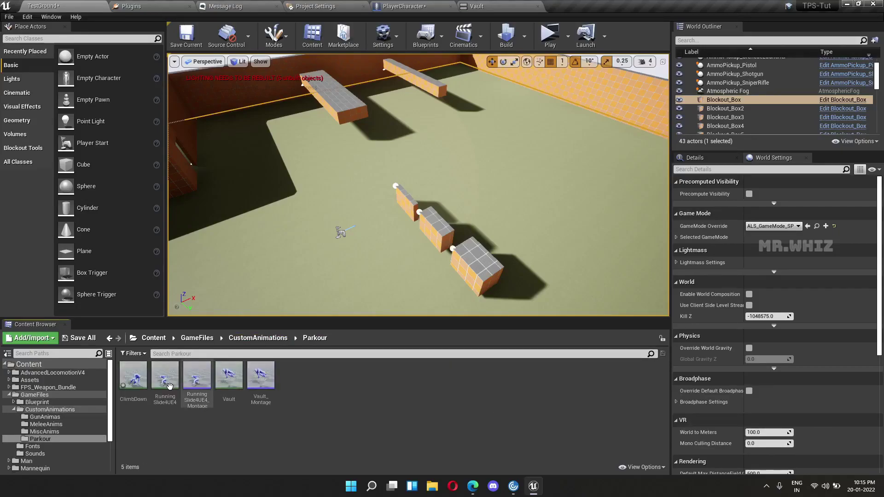
Enable root motion on the ClimbDown animation, save it, and go back to TestGround
{"action": "left_click", "coordinate": [137, 384]}
{"action": "double_click", "coordinate": [138, 384]}
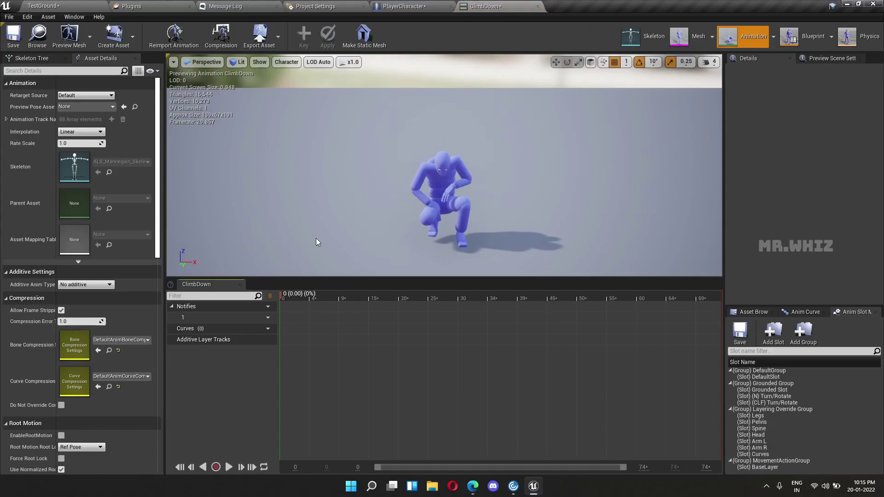
{"action": "left_click", "coordinate": [8, 37]}
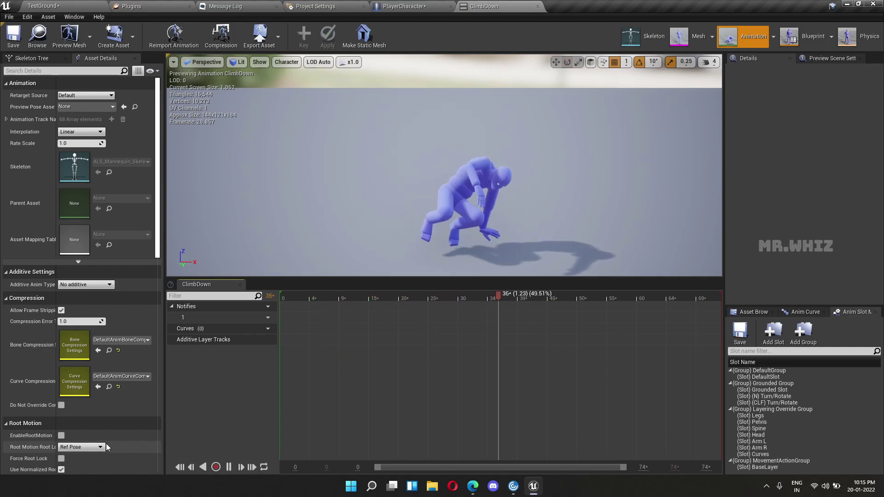
{"action": "left_click", "coordinate": [60, 436]}
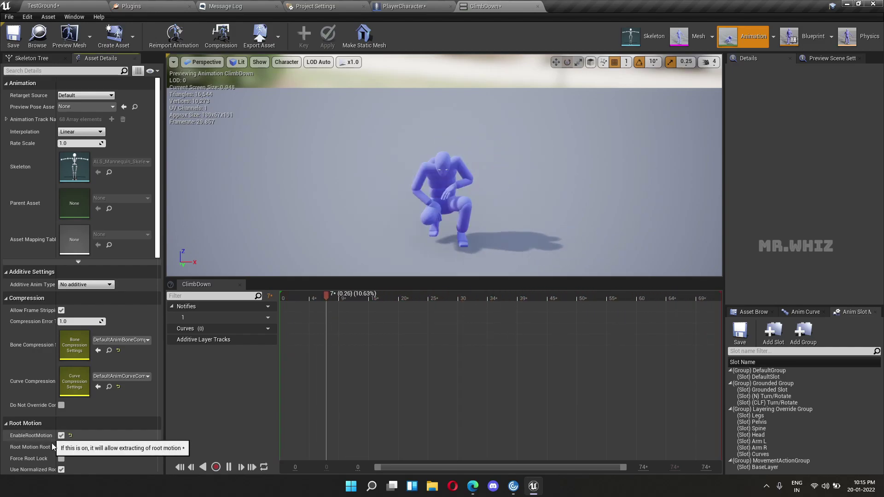
{"action": "scroll", "coordinate": [134, 448], "scroll_direction": "down", "scroll_amount": 2}
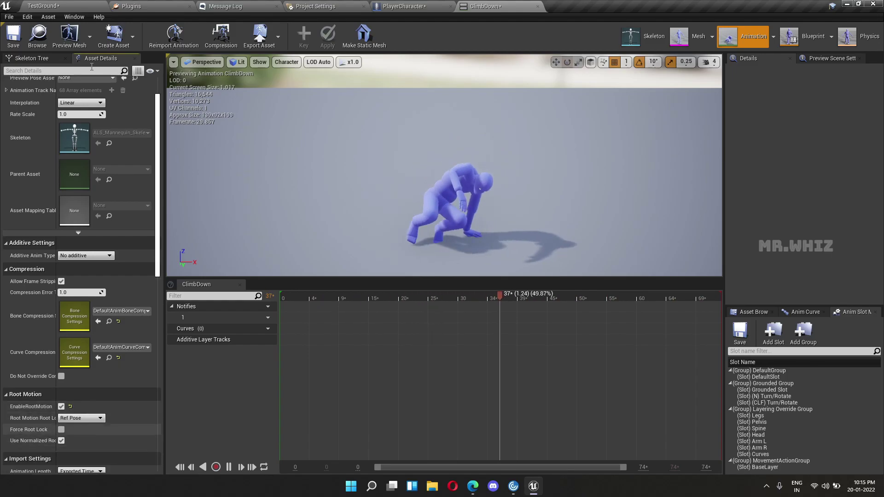
{"action": "left_click", "coordinate": [14, 36]}
{"action": "left_click", "coordinate": [55, 10]}
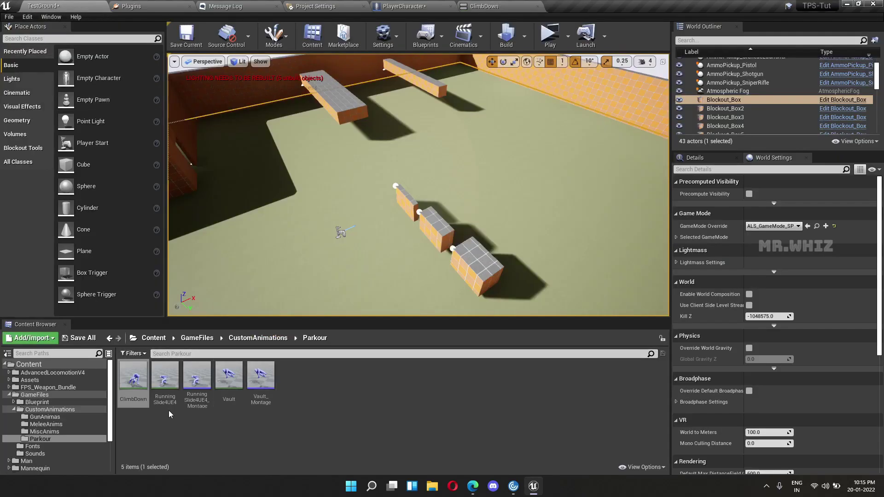
Create an anim montage named ClimbDown_Montage from the ClimbDown animation
{"action": "right_click", "coordinate": [130, 379]}
{"action": "mouse_move", "coordinate": [230, 56]}
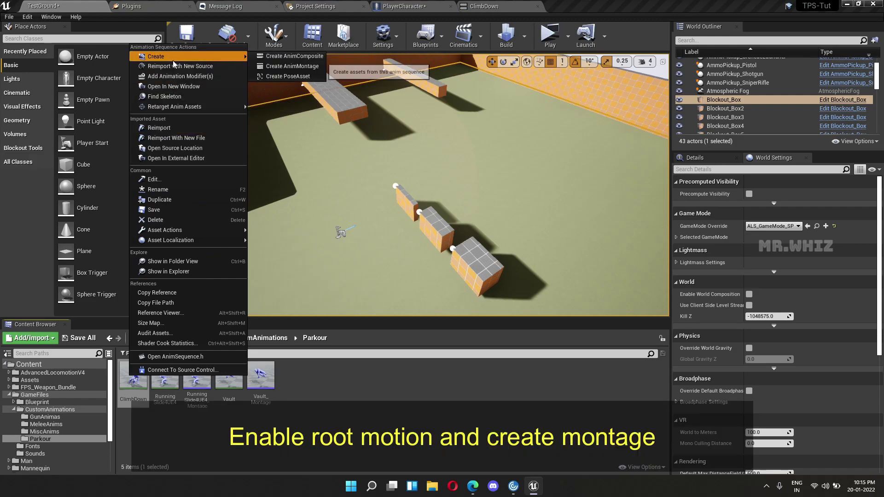
{"action": "left_click", "coordinate": [276, 65]}
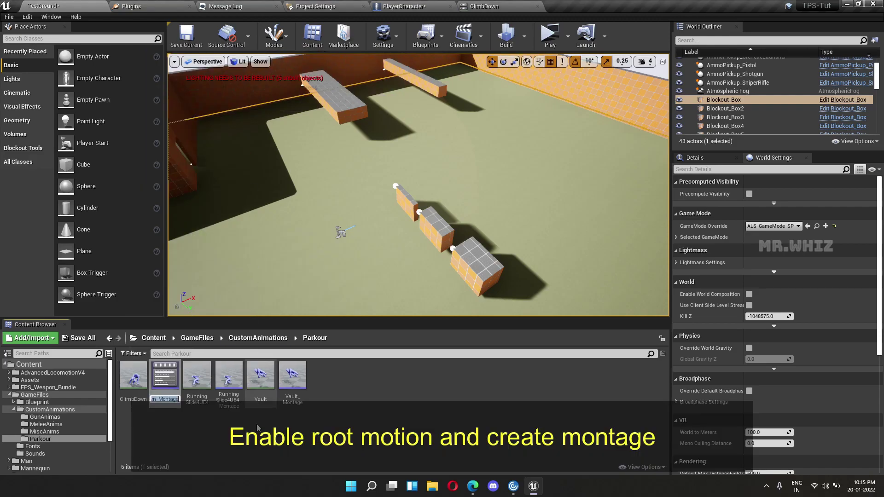
{"action": "key", "text": "Return"}
Assign ClimbDown_Montage to the MovementActionGroup.BaseLayer slot
{"action": "double_click", "coordinate": [165, 375]}
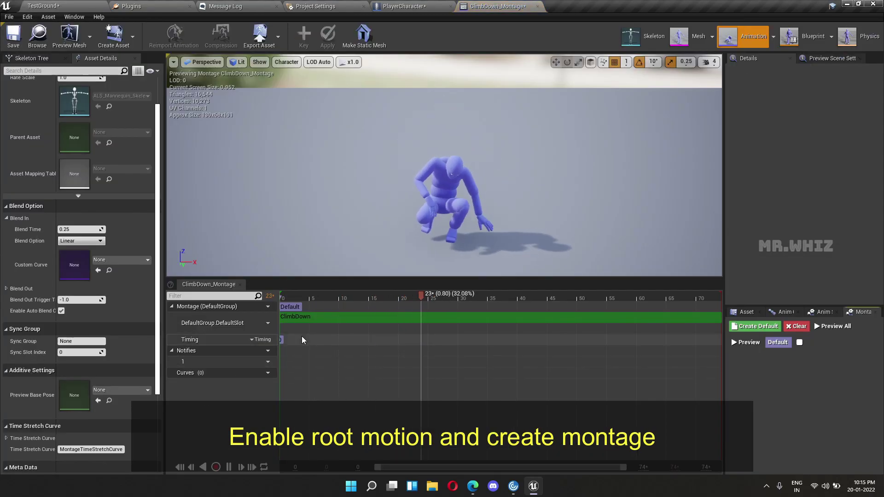
{"action": "left_click", "coordinate": [264, 322]}
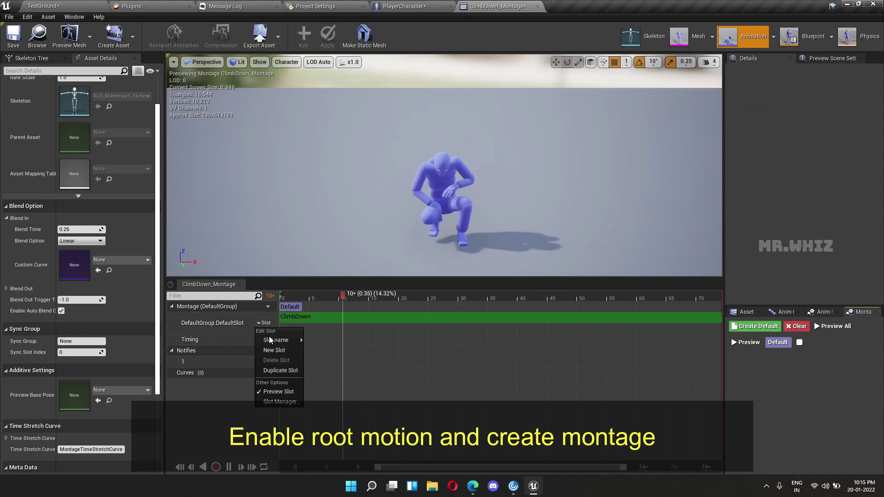
{"action": "mouse_move", "coordinate": [278, 339]}
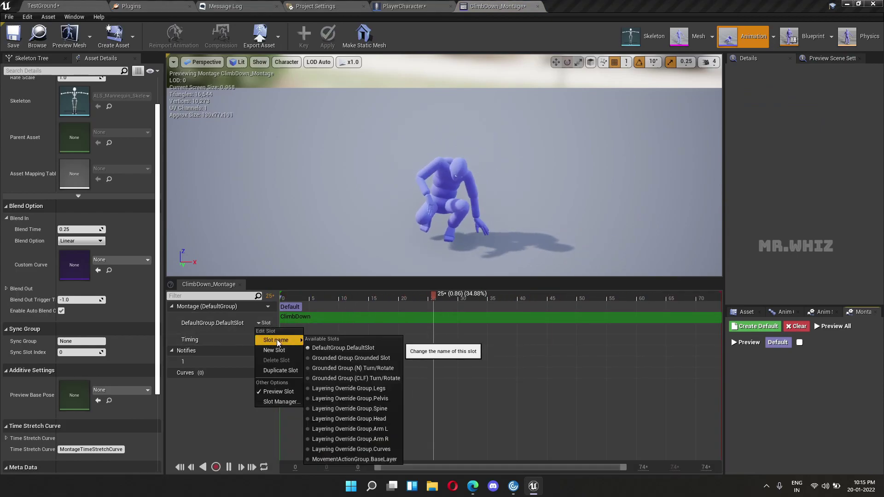
{"action": "left_click", "coordinate": [353, 459]}
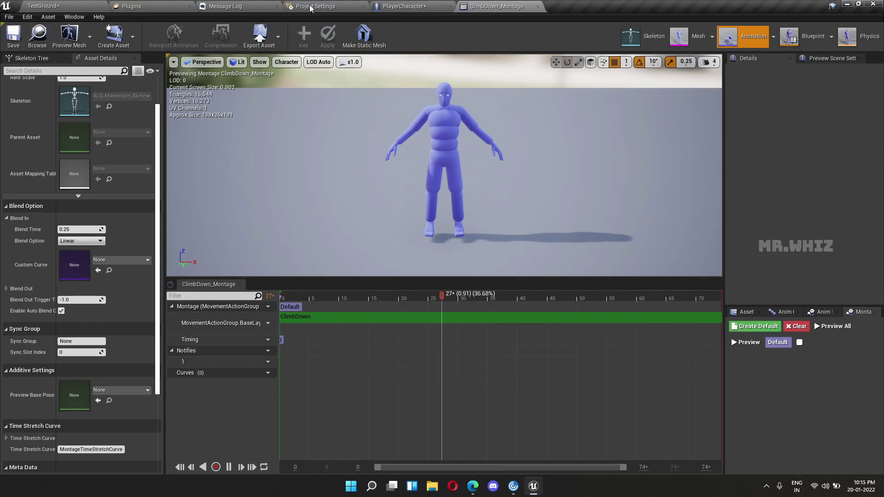
Open ClimbDown from the asset list and scrub the preview to frame 54
{"action": "left_click", "coordinate": [751, 312]}
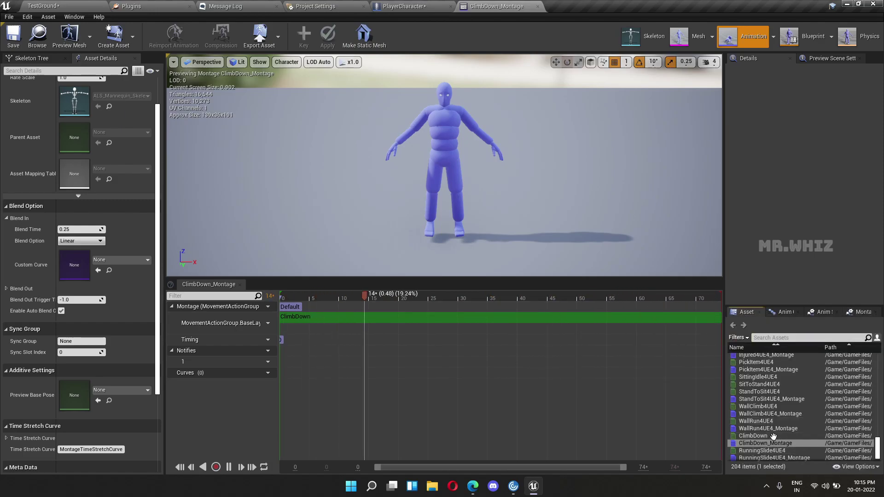
{"action": "left_click", "coordinate": [771, 435]}
{"action": "double_click", "coordinate": [771, 435]}
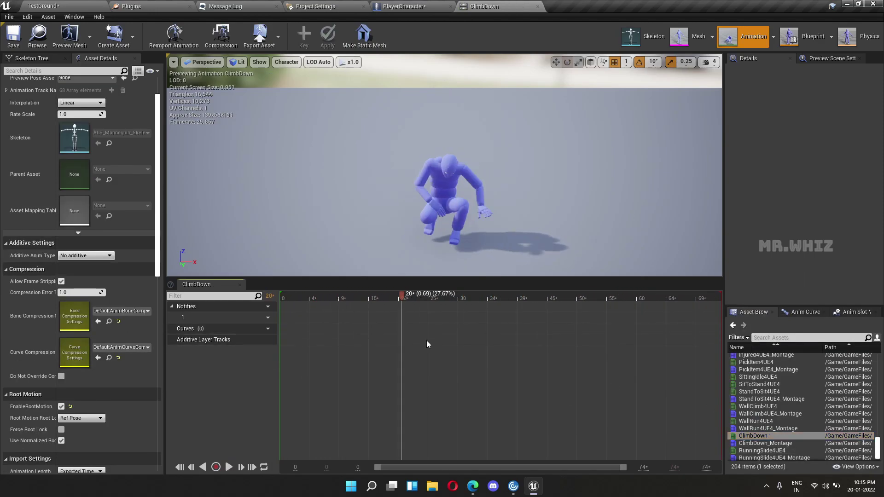
{"action": "left_click_drag", "start_coordinate": [512, 336], "coordinate": [603, 341]}
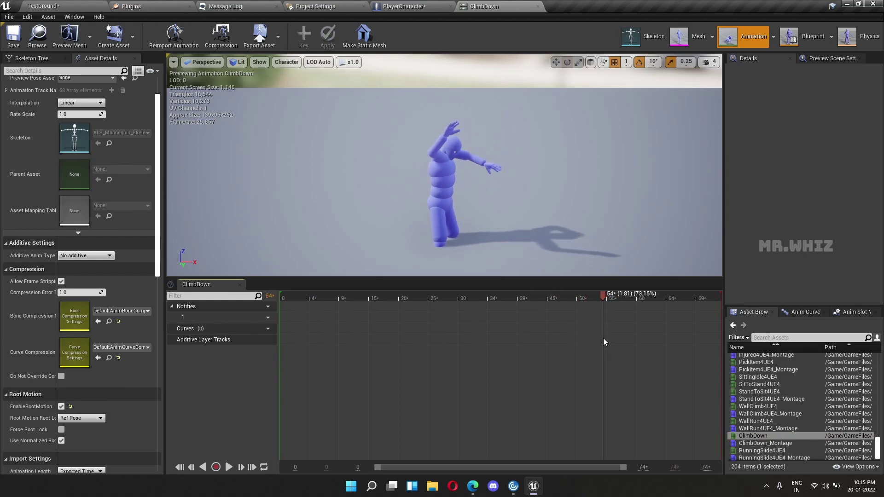
Add a Footstep_AnimNotify at frame 54 with Footstep Type Land and save
{"action": "right_click", "coordinate": [603, 311]}
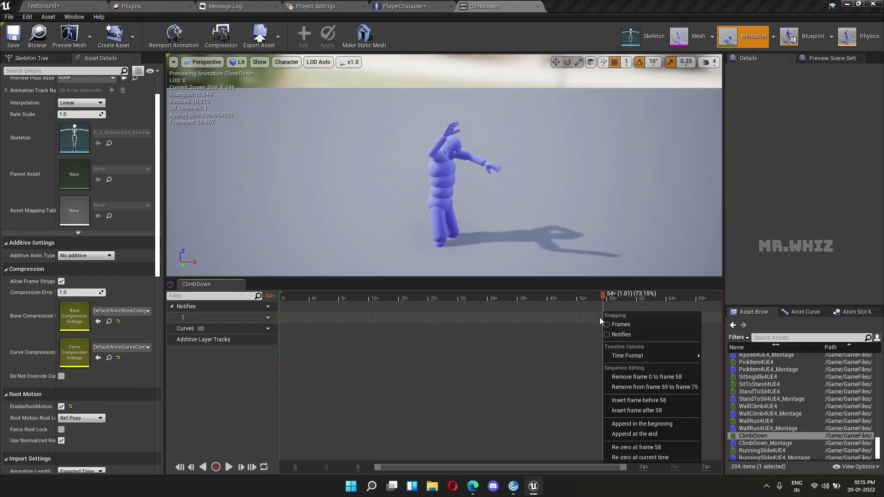
{"action": "left_click", "coordinate": [599, 317]}
{"action": "right_click", "coordinate": [599, 321]}
{"action": "mouse_move", "coordinate": [625, 331]}
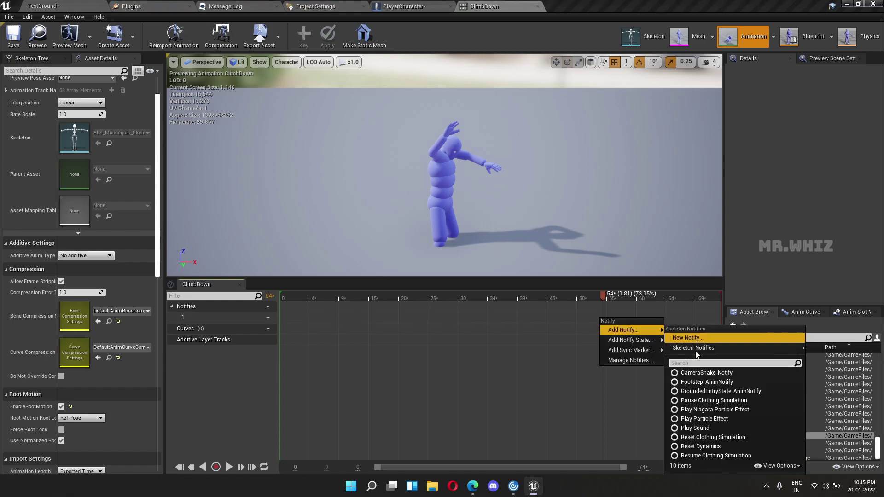
{"action": "left_click", "coordinate": [705, 383]}
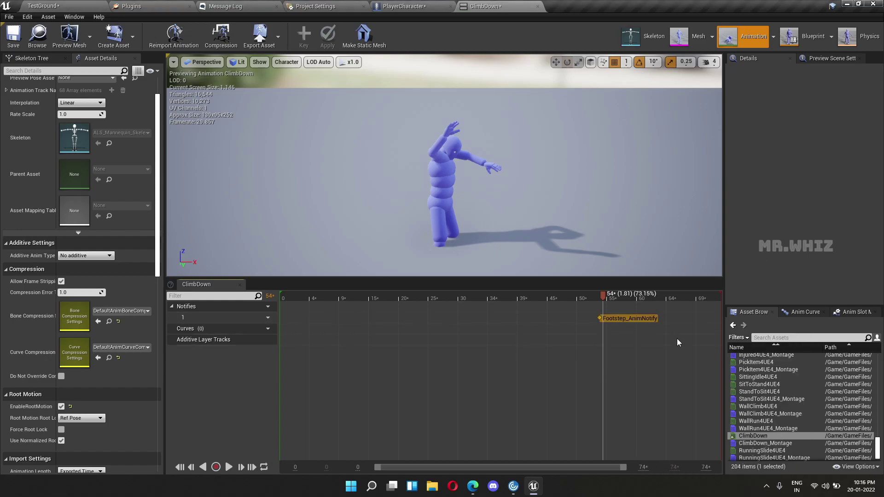
{"action": "left_click", "coordinate": [635, 319]}
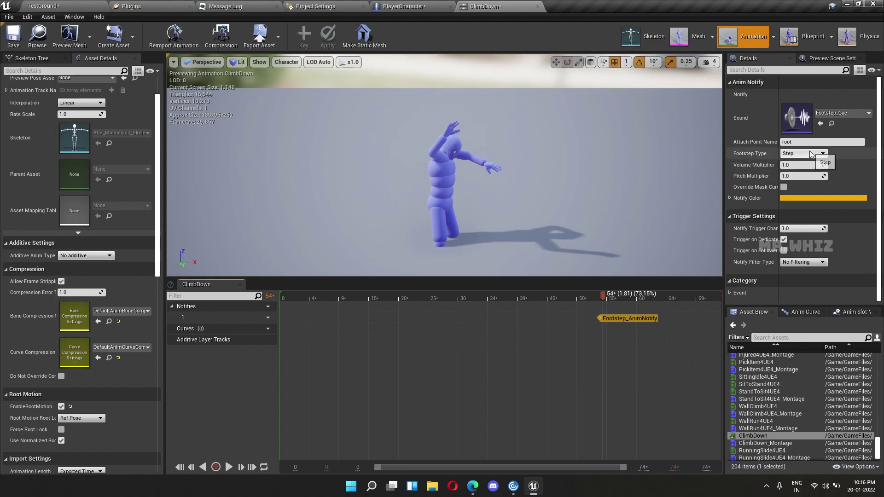
{"action": "left_click", "coordinate": [808, 154]}
{"action": "left_click", "coordinate": [799, 179]}
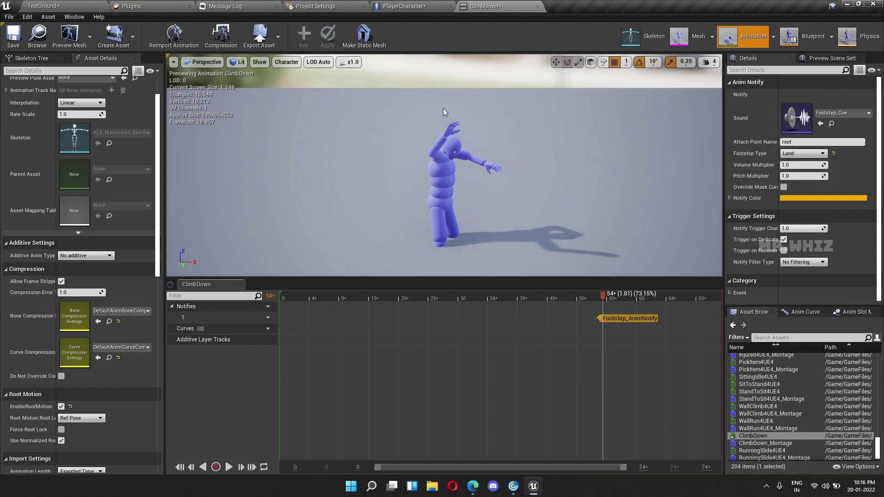
{"action": "left_click", "coordinate": [16, 46]}
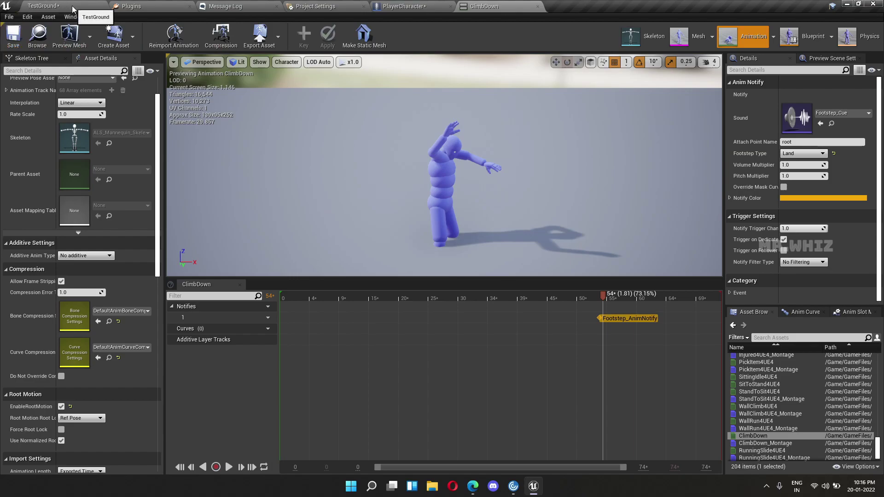
Show PlayerCharacter's Parkour Graph, zoomed in on the Branch, SetActorLocation and Montage Play nodes
{"action": "left_click", "coordinate": [404, 7]}
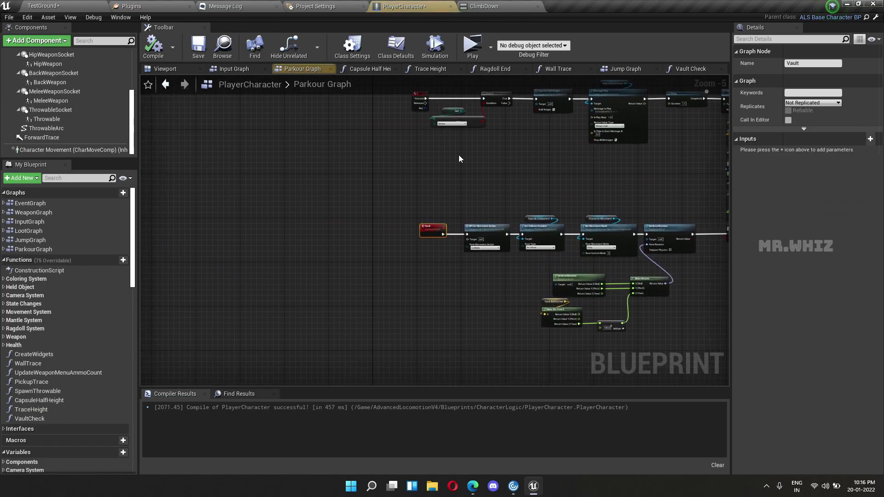
{"action": "right_click_drag", "start_coordinate": [354, 193], "coordinate": [360, 249]}
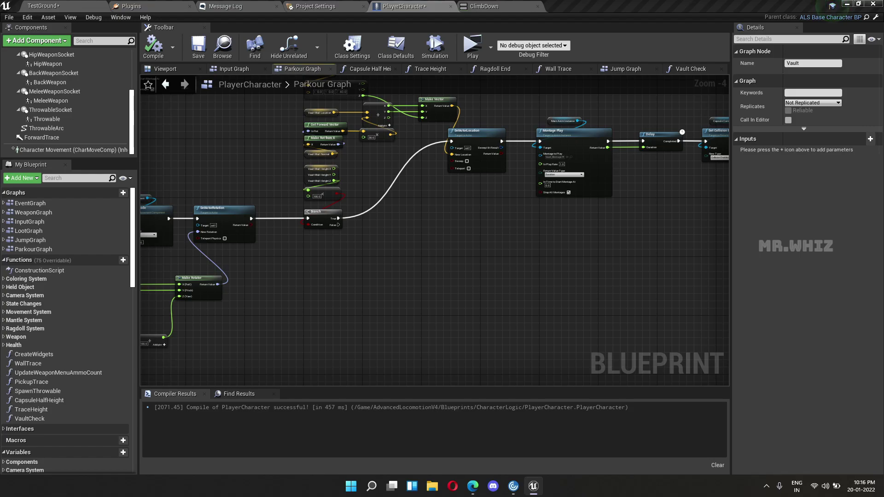
{"action": "scroll", "coordinate": [347, 212], "scroll_direction": "up", "scroll_amount": 1}
{"action": "scroll", "coordinate": [366, 246], "scroll_direction": "up", "scroll_amount": 1}
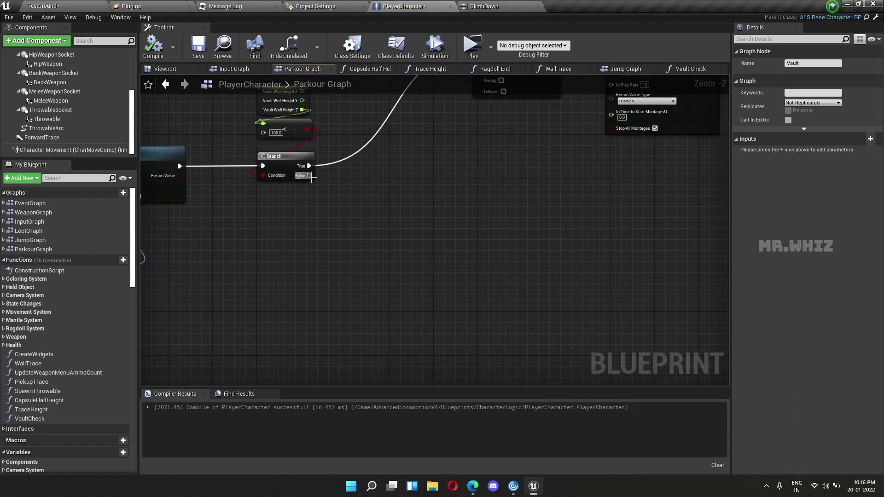
Add a Mantle Check node on the Branch's False path
{"action": "left_click_drag", "start_coordinate": [309, 176], "coordinate": [386, 324]}
{"action": "type", "text": "man"}
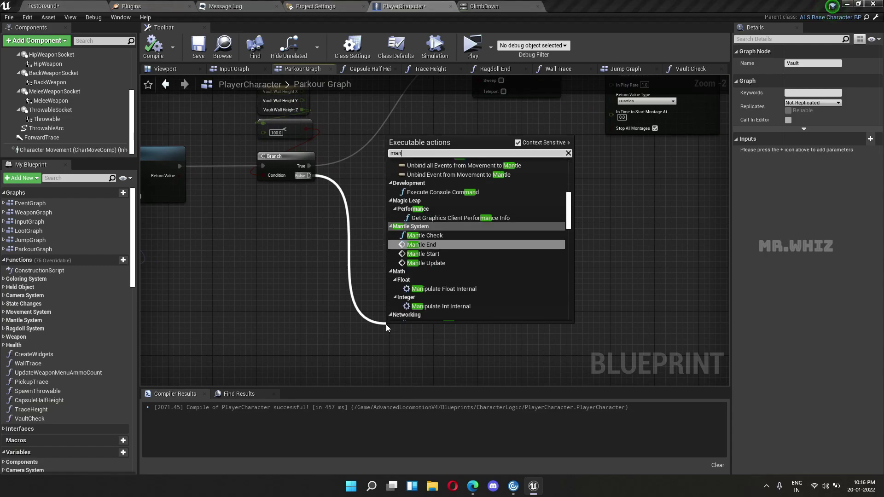
{"action": "type", "text": "tle check"}
{"action": "key", "text": "Return"}
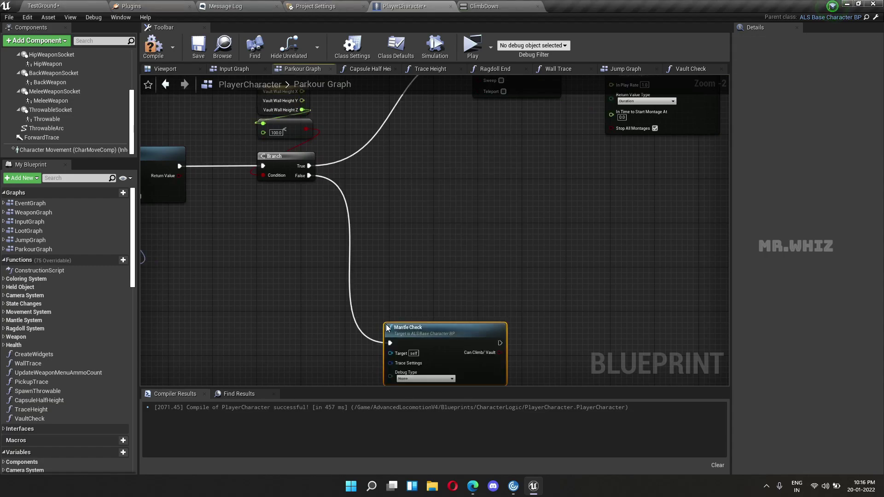
{"action": "right_click_drag", "start_coordinate": [386, 324], "coordinate": [405, 203]}
{"action": "scroll", "coordinate": [461, 221], "scroll_direction": "up", "scroll_amount": 2}
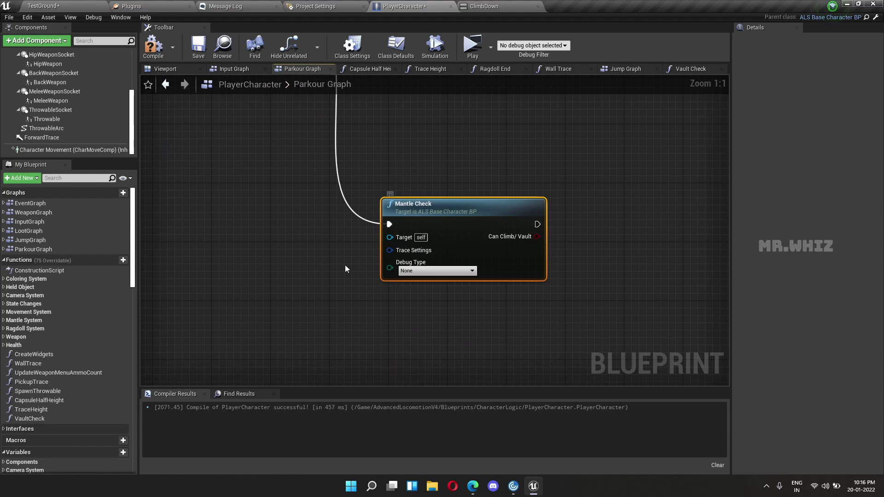
Add a Grounded Trace Settings getter and wire it into Mantle Check's Trace Settings
{"action": "right_click", "coordinate": [329, 306]}
{"action": "type", "text": "grou"}
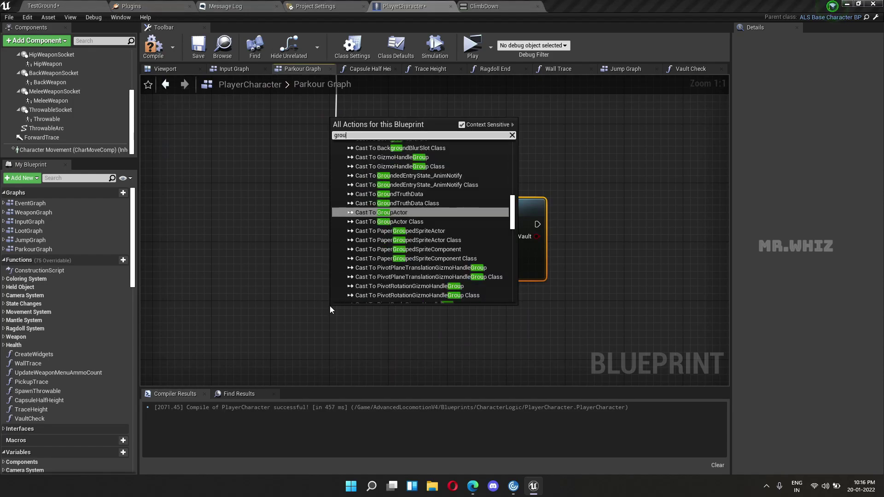
{"action": "type", "text": "nded trace"}
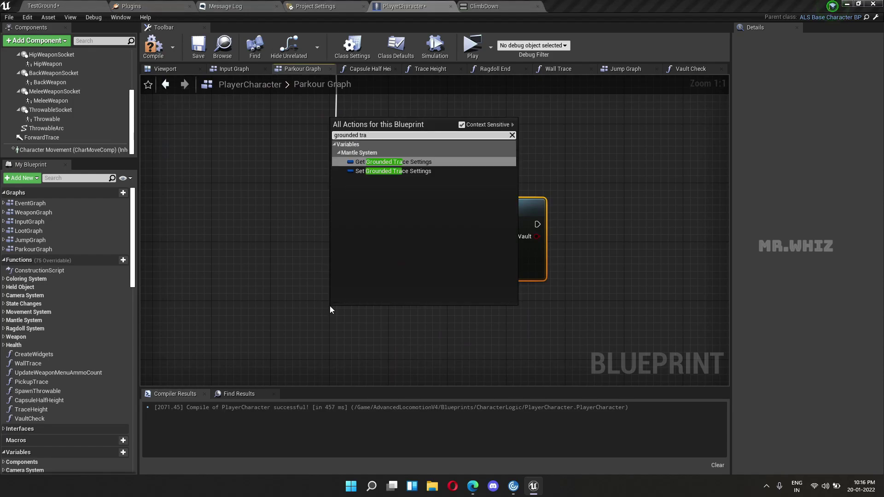
{"action": "key", "text": "Escape"}
{"action": "mouse_move", "coordinate": [409, 320]}
{"action": "left_mouse_down"}
{"action": "mouse_move", "coordinate": [424, 320]}
{"action": "mouse_move", "coordinate": [389, 250]}
{"action": "left_mouse_up"}
{"action": "left_click_drag", "start_coordinate": [355, 319], "coordinate": [401, 305]}
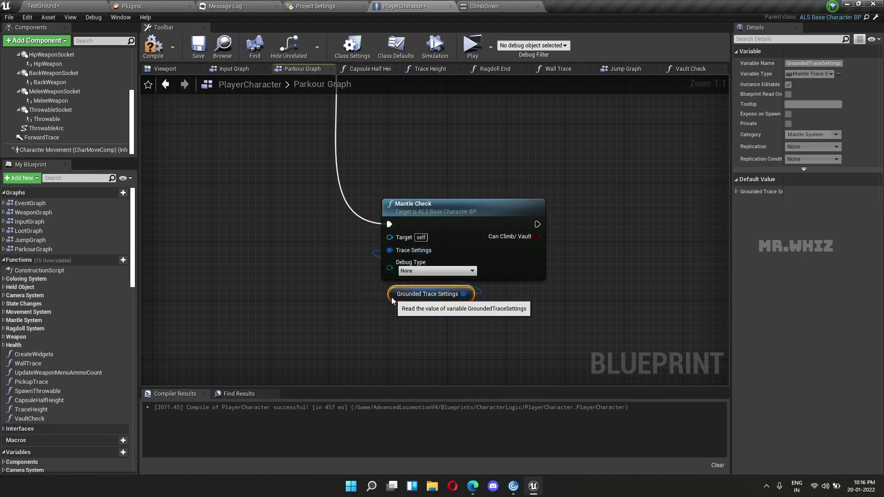
Add a new Branch node after Mantle Check
{"action": "right_click_drag", "start_coordinate": [536, 338], "coordinate": [389, 321]}
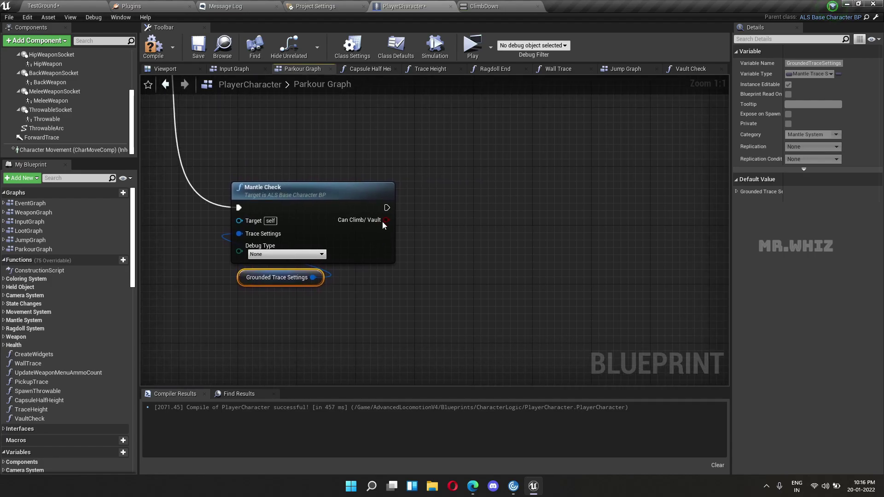
{"action": "left_click_drag", "start_coordinate": [389, 207], "coordinate": [454, 210]}
{"action": "type", "text": "br"}
{"action": "key", "text": "Return"}
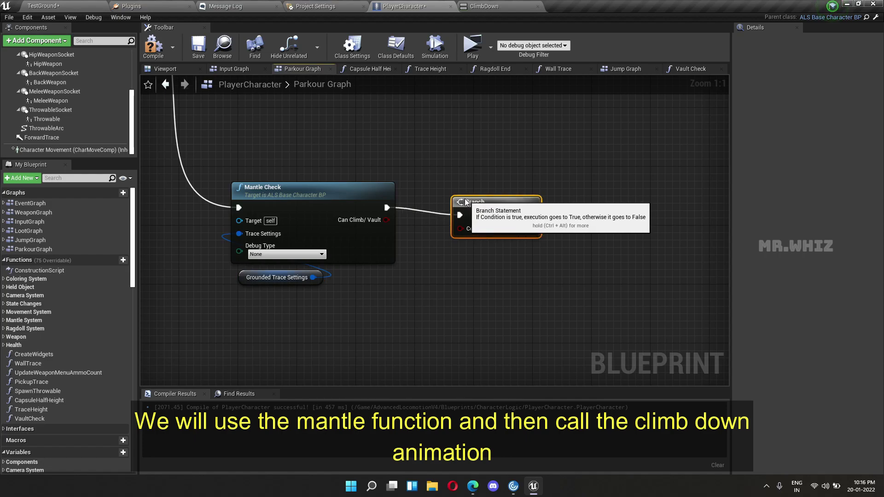
Align the new Branch and wire Can Climb/Vault into its Condition
{"action": "left_click_drag", "start_coordinate": [466, 204], "coordinate": [466, 190]}
{"action": "left_click_drag", "start_coordinate": [386, 220], "coordinate": [460, 214]}
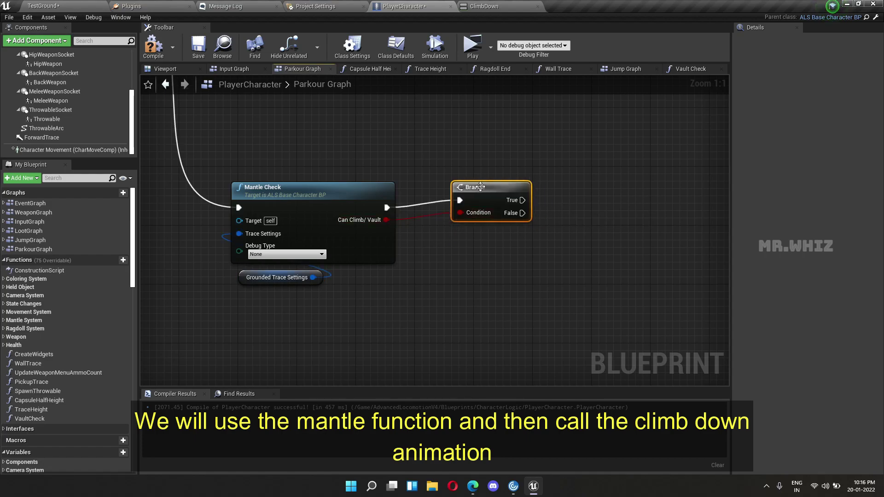
{"action": "right_click_drag", "start_coordinate": [551, 255], "coordinate": [417, 239]}
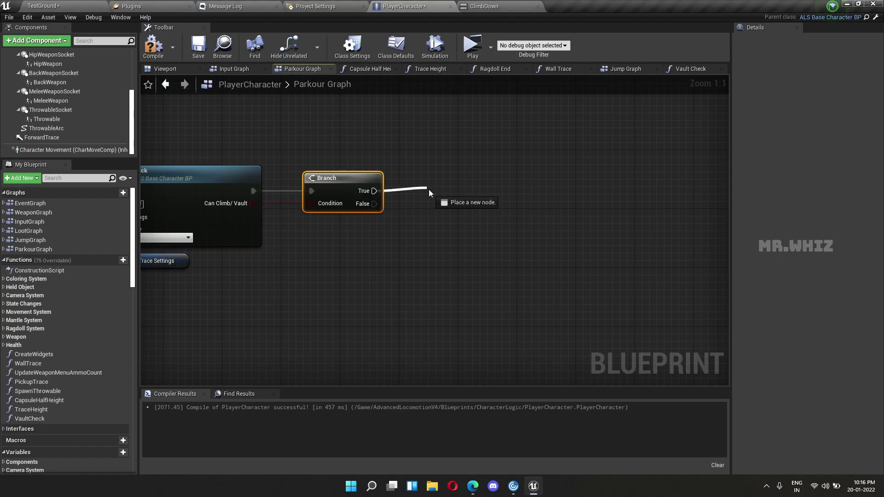
Add a Delay of 1.3 seconds on the Branch's True path
{"action": "left_click_drag", "start_coordinate": [373, 190], "coordinate": [432, 192]}
{"action": "type", "text": "delay"}
{"action": "key", "text": "Return"}
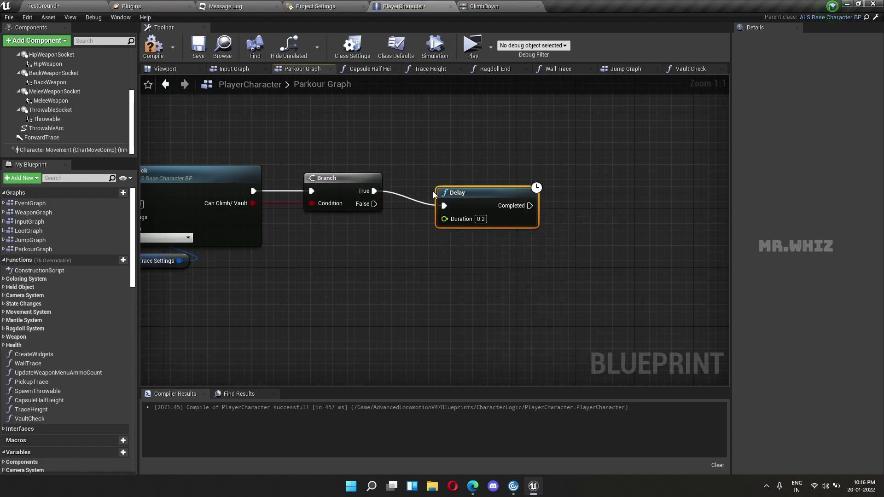
{"action": "left_click", "coordinate": [497, 205]}
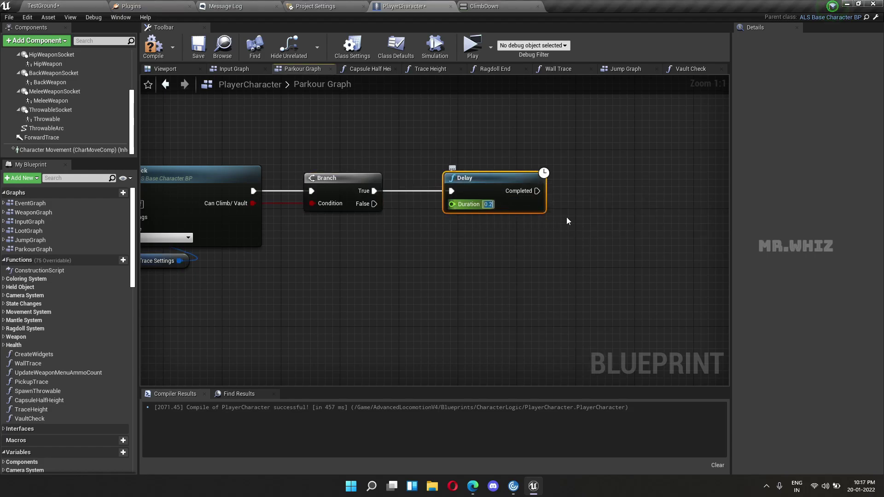
{"action": "type", "text": "1.3"}
{"action": "key", "text": "Return"}
{"action": "left_click", "coordinate": [570, 221]}
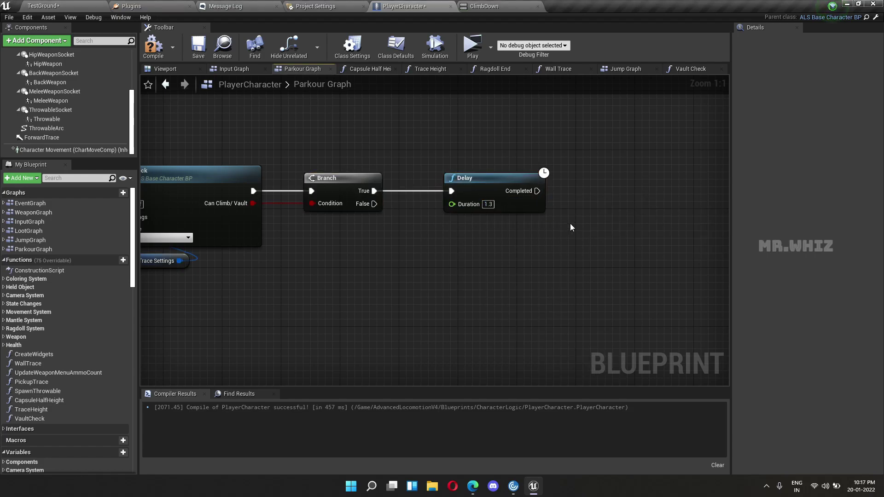
{"action": "right_click_drag", "start_coordinate": [570, 223], "coordinate": [536, 211]}
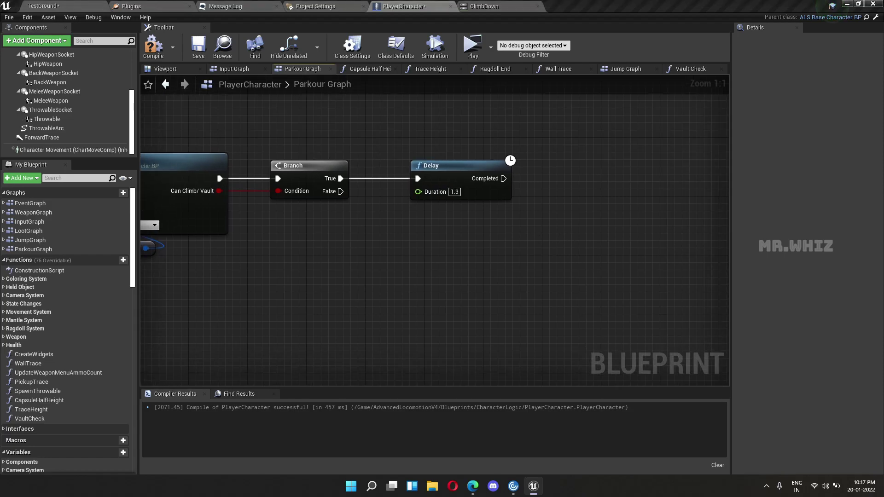
{"action": "right_click_drag", "start_coordinate": [574, 270], "coordinate": [527, 265]}
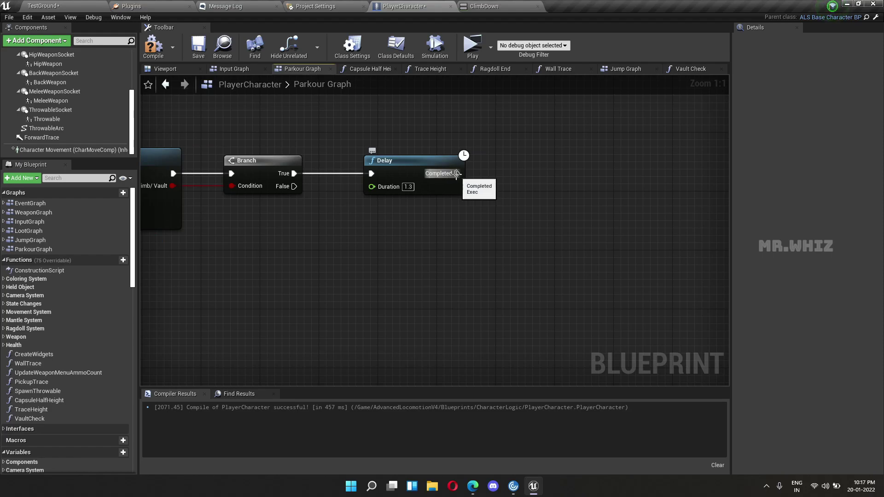
Add a SetActorLocation node after the Delay's Completed output
{"action": "left_click_drag", "start_coordinate": [456, 174], "coordinate": [554, 173]}
{"action": "type", "text": "set actor"}
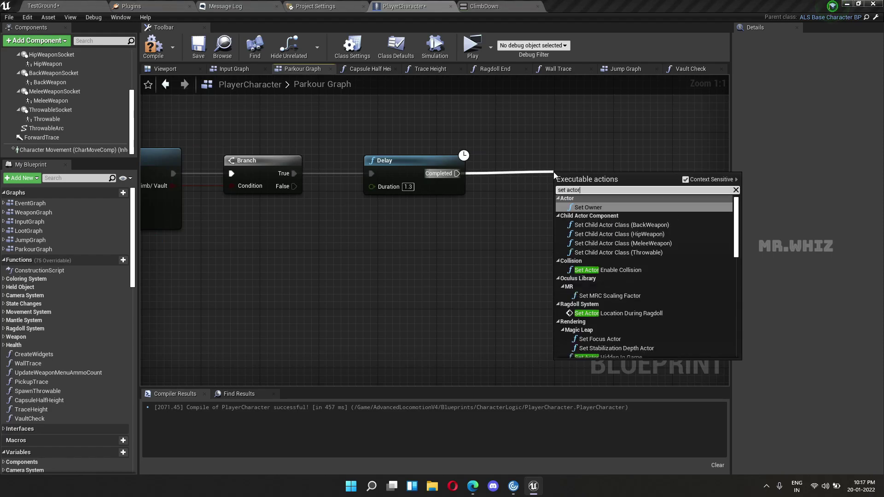
{"action": "type", "text": " locat"}
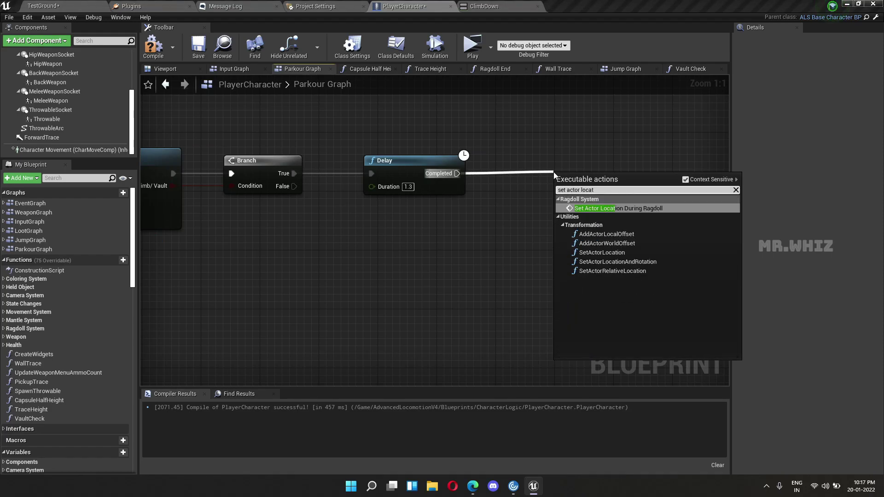
{"action": "key", "text": "Down"}
{"action": "key", "text": "Down"}
{"action": "key", "text": "Down"}
{"action": "key", "text": "Return"}
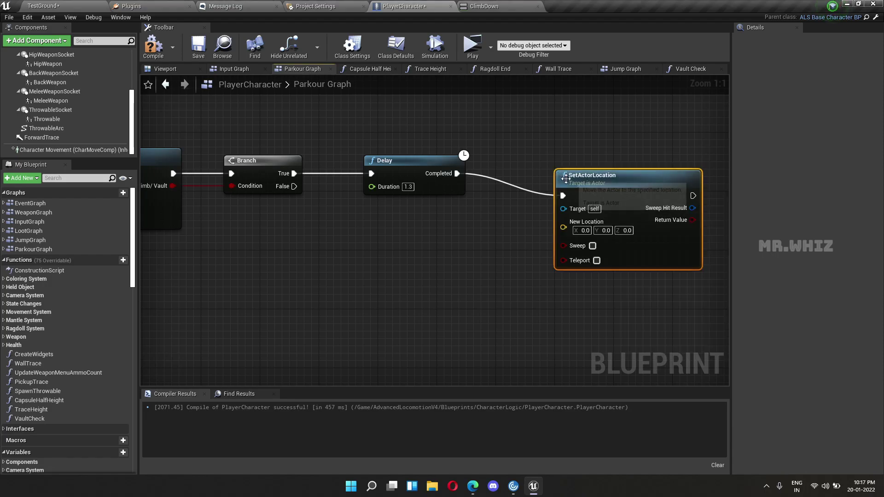
{"action": "left_click_drag", "start_coordinate": [566, 179], "coordinate": [558, 158]}
{"action": "right_click_drag", "start_coordinate": [468, 257], "coordinate": [501, 250]}
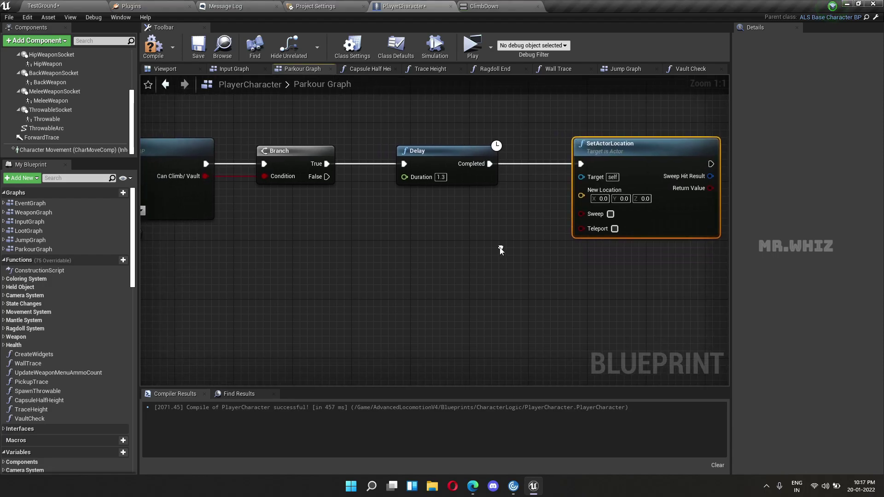
Add GetActorLocation and GetActorRotation nodes to the graph
{"action": "right_click", "coordinate": [249, 220]}
{"action": "type", "text": "get acto"}
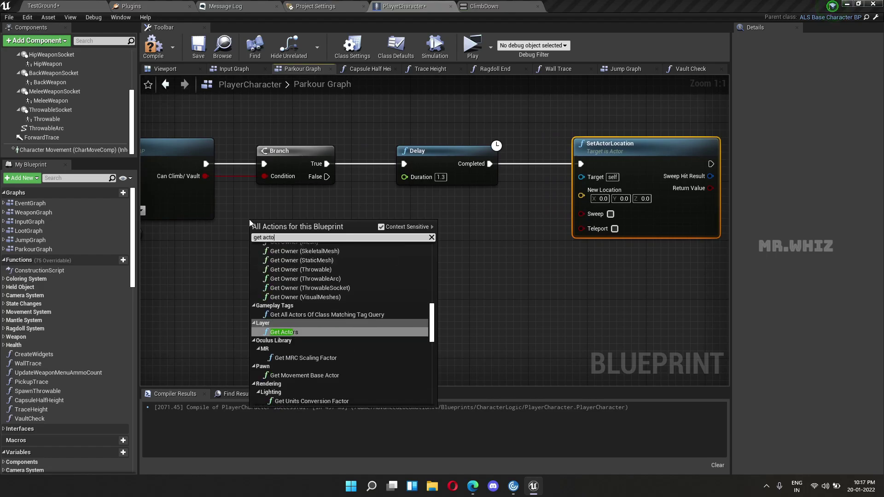
{"action": "type", "text": "r location"}
{"action": "key", "text": "Return"}
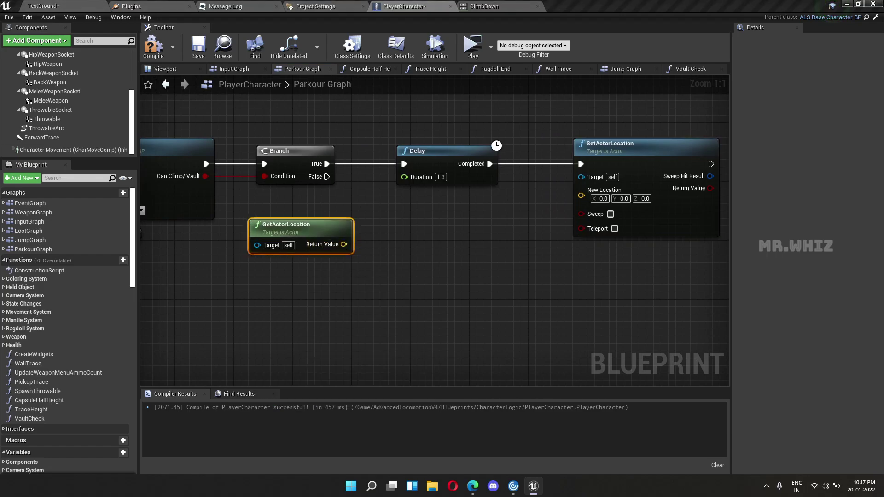
{"action": "right_click", "coordinate": [180, 284]}
{"action": "type", "text": "get acto"}
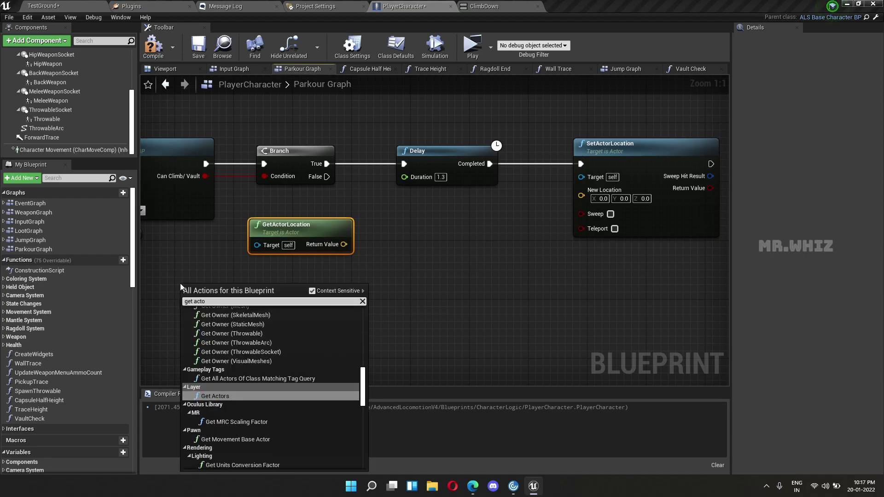
{"action": "type", "text": "r rotaion"}
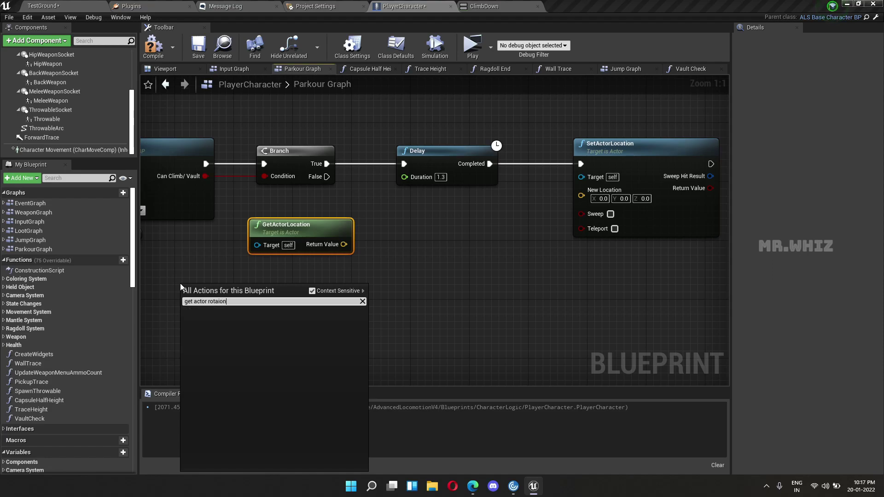
{"action": "key", "text": "BackSpace"}
{"action": "key", "text": "BackSpace"}
{"action": "key", "text": "BackSpace"}
{"action": "type", "text": "tion"}
{"action": "key", "text": "Return"}
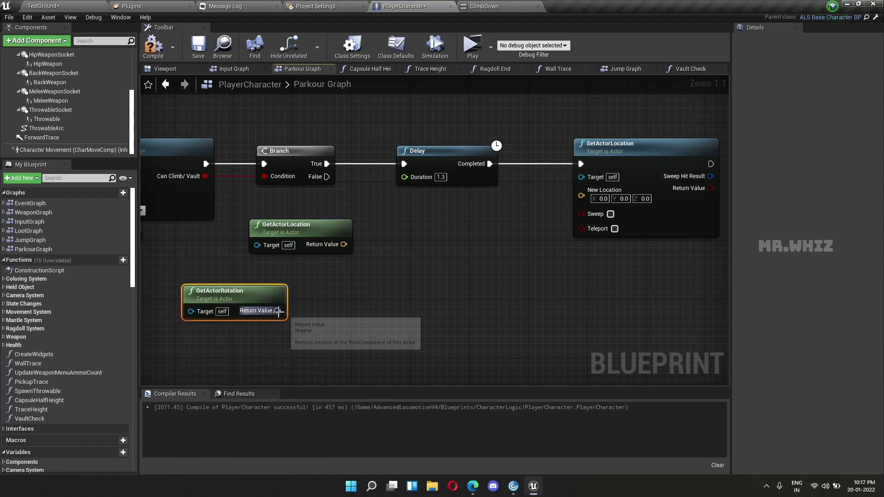
Convert the actor rotation into a Get Forward Vector node and align them
{"action": "left_click_drag", "start_coordinate": [278, 311], "coordinate": [316, 312]}
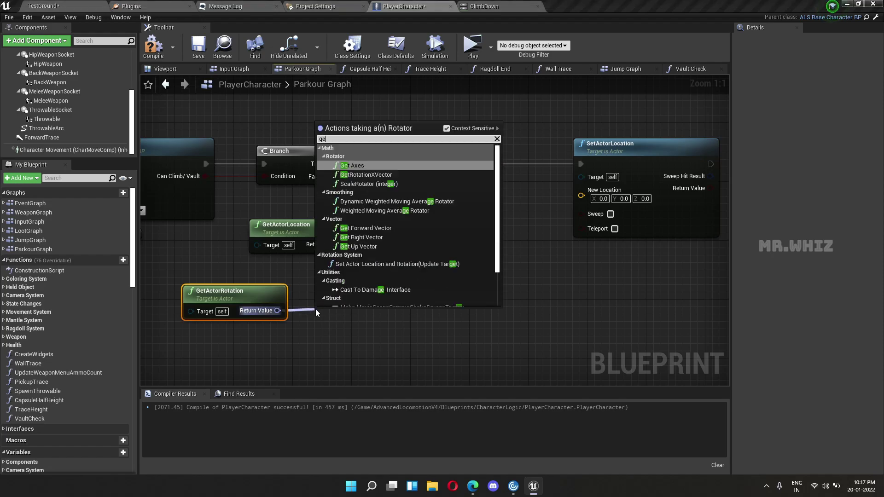
{"action": "type", "text": "get forwar"}
{"action": "key", "text": "Return"}
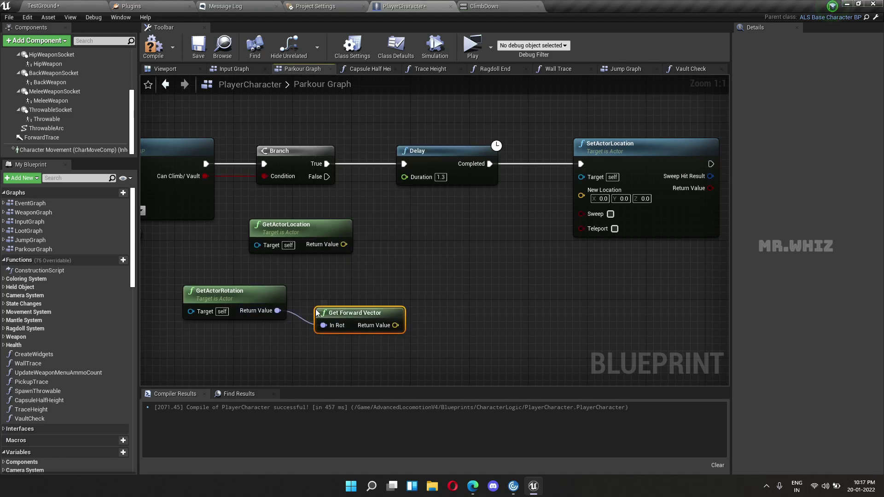
{"action": "left_click_drag", "start_coordinate": [310, 338], "coordinate": [335, 339]}
{"action": "key", "text": "q"}
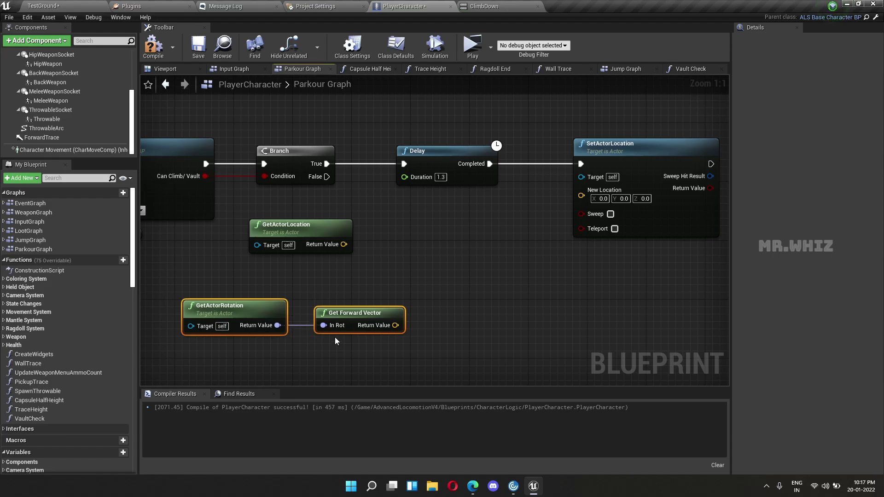
Add a Vector + Vector node fed by the actor location and align it
{"action": "left_click_drag", "start_coordinate": [344, 244], "coordinate": [419, 245]}
{"action": "type", "text": "+"}
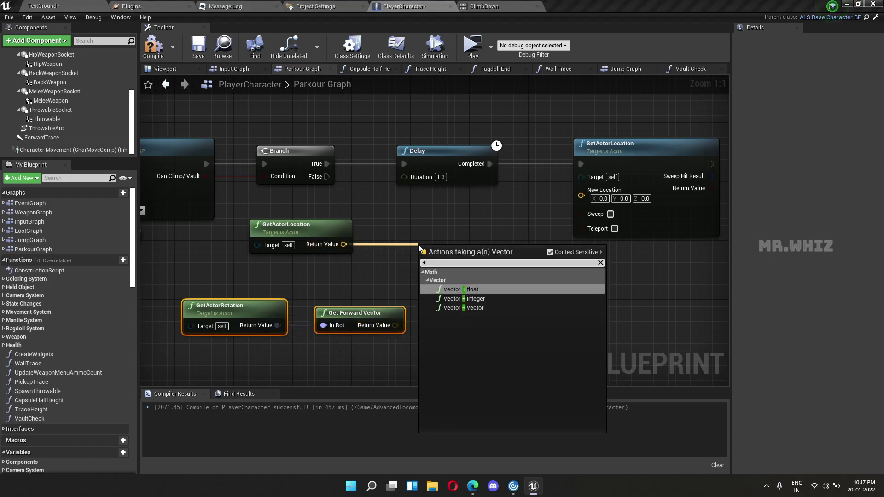
{"action": "key", "text": "Down"}
{"action": "key", "text": "Down"}
{"action": "key", "text": "Return"}
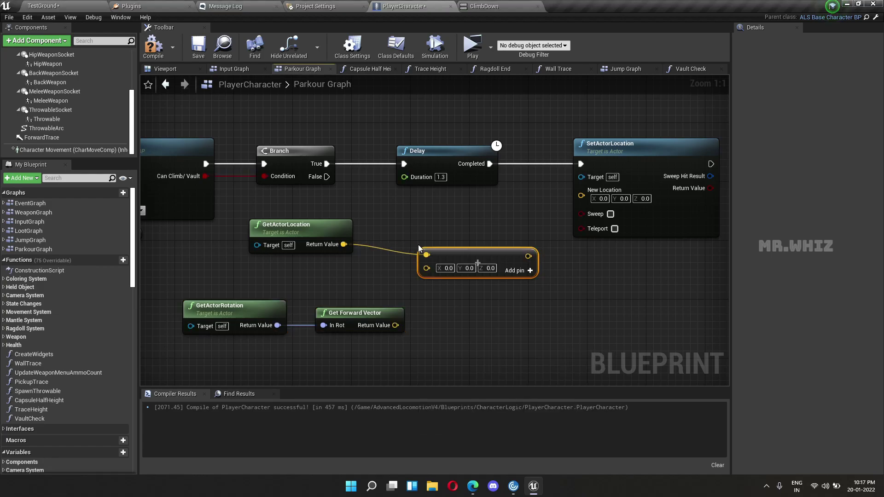
{"action": "left_click_drag", "start_coordinate": [445, 250], "coordinate": [452, 235]}
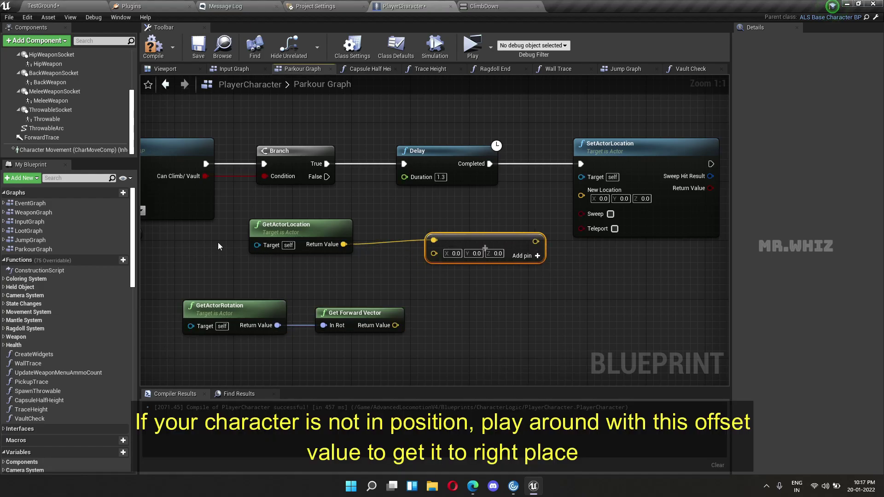
{"action": "left_click_drag", "start_coordinate": [217, 242], "coordinate": [487, 256]}
{"action": "key", "text": "q"}
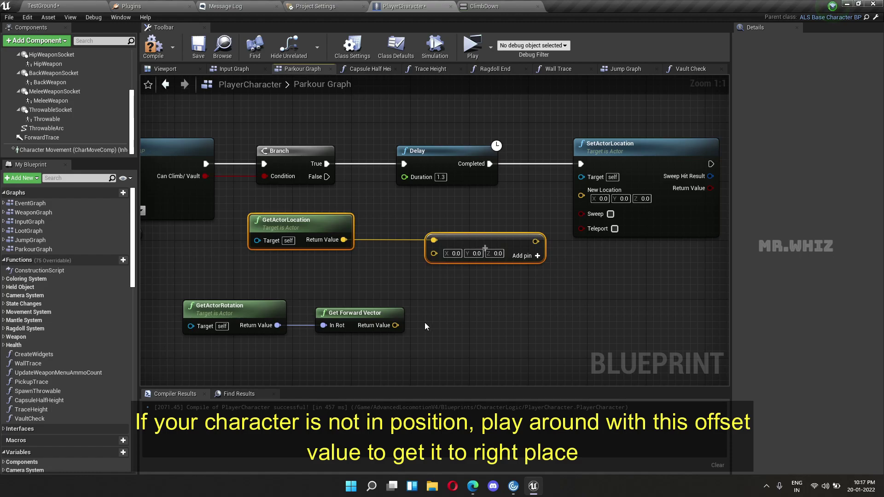
Multiply the forward vector by 10 and feed it into the vector addition
{"action": "left_click_drag", "start_coordinate": [395, 325], "coordinate": [446, 324]}
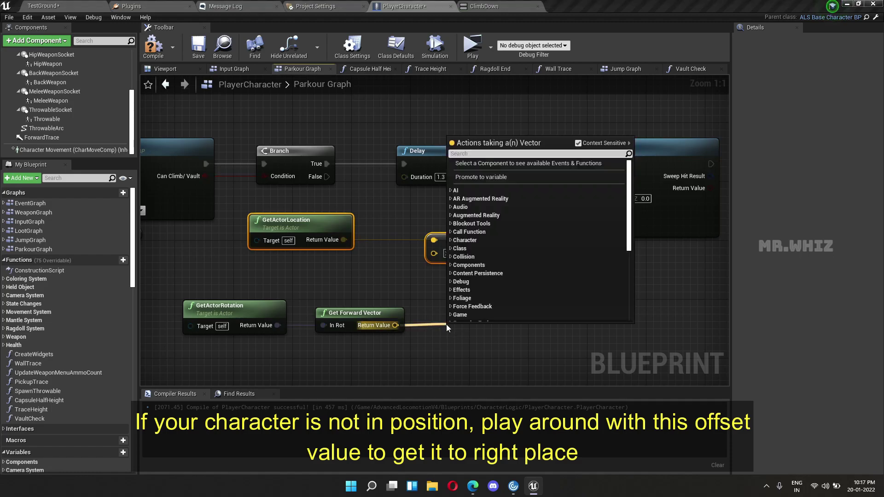
{"action": "key", "text": "Return"}
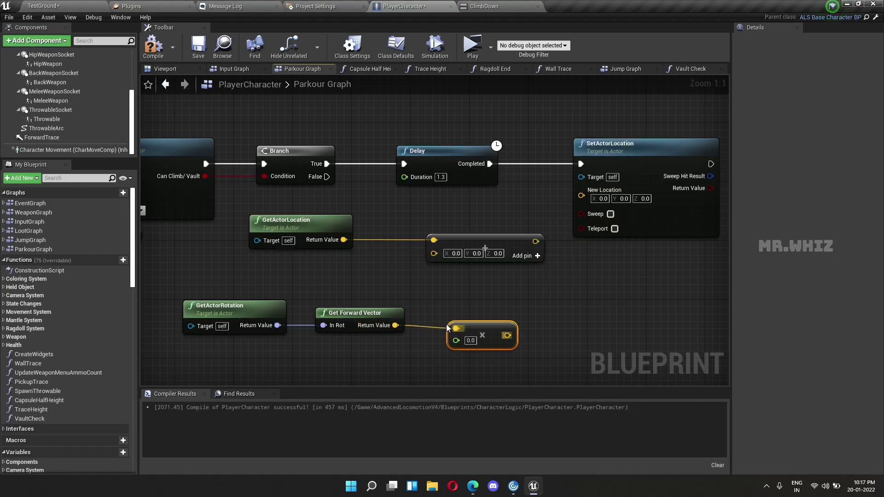
{"action": "type", "text": "0"}
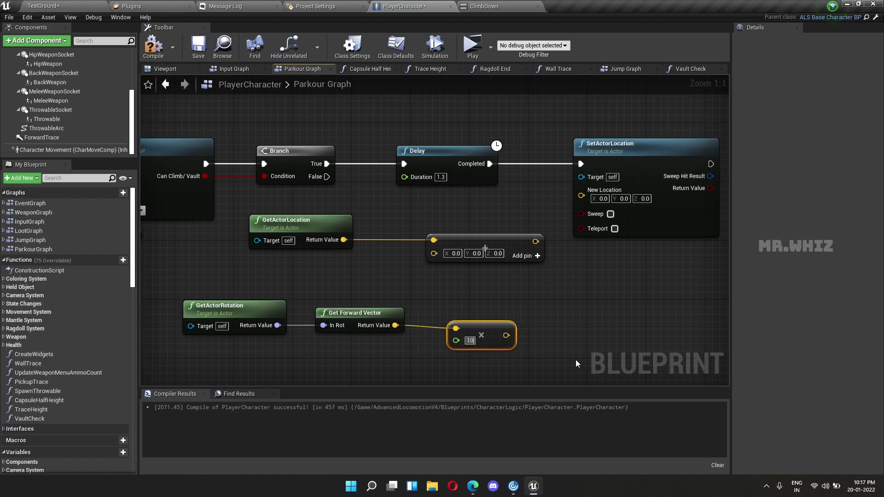
{"action": "left_click", "coordinate": [573, 357]}
{"action": "mouse_move", "coordinate": [510, 335]}
{"action": "left_mouse_down"}
{"action": "mouse_move", "coordinate": [416, 276]}
{"action": "mouse_move", "coordinate": [433, 253]}
{"action": "left_mouse_up"}
{"action": "left_click_drag", "start_coordinate": [509, 355], "coordinate": [206, 286]}
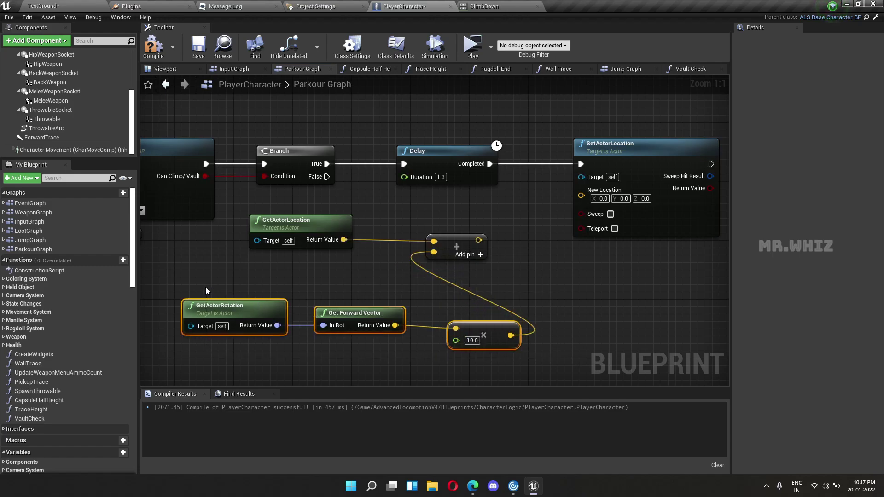
{"action": "left_click", "coordinate": [470, 328]}
{"action": "left_click_drag", "start_coordinate": [471, 328], "coordinate": [448, 323]}
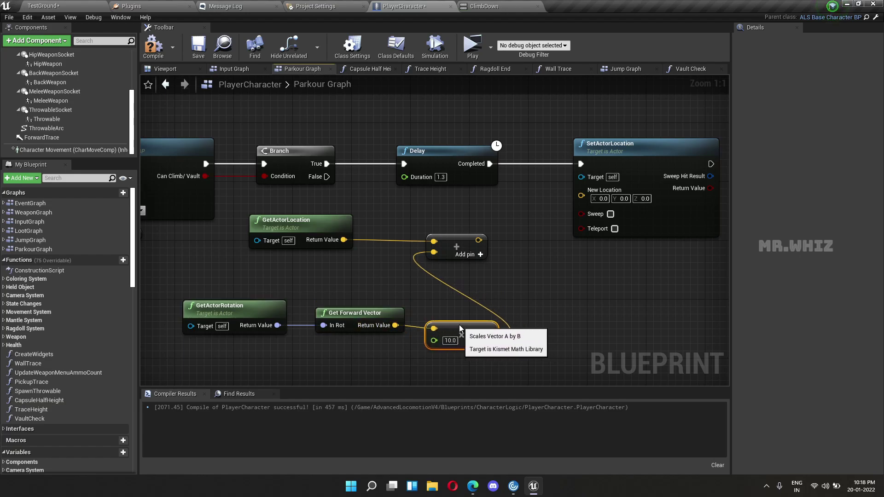
{"action": "left_click_drag", "start_coordinate": [219, 299], "coordinate": [456, 340]}
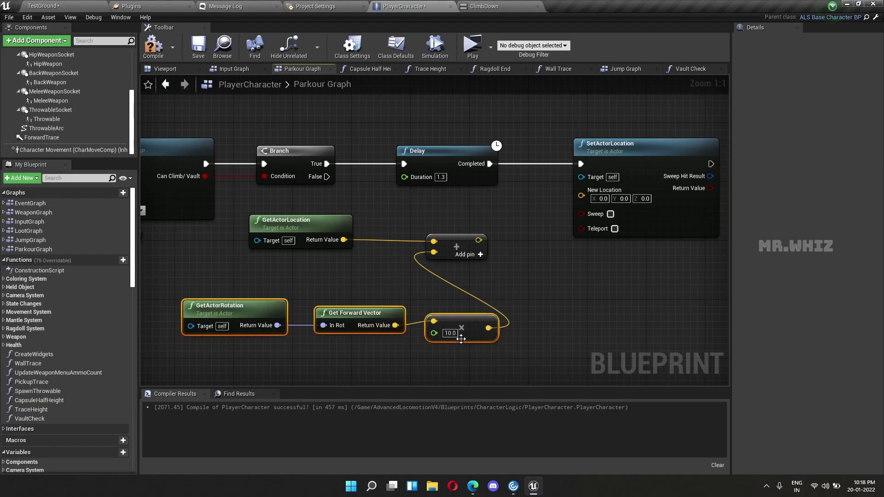
{"action": "key", "text": "q"}
Wire the vector sum into SetActorLocation's New Location
{"action": "left_click", "coordinate": [315, 212]}
{"action": "left_click", "coordinate": [294, 226]}
{"action": "left_click", "coordinate": [457, 245], "text": "shift"}
{"action": "left_click_drag", "start_coordinate": [458, 244], "coordinate": [459, 274]}
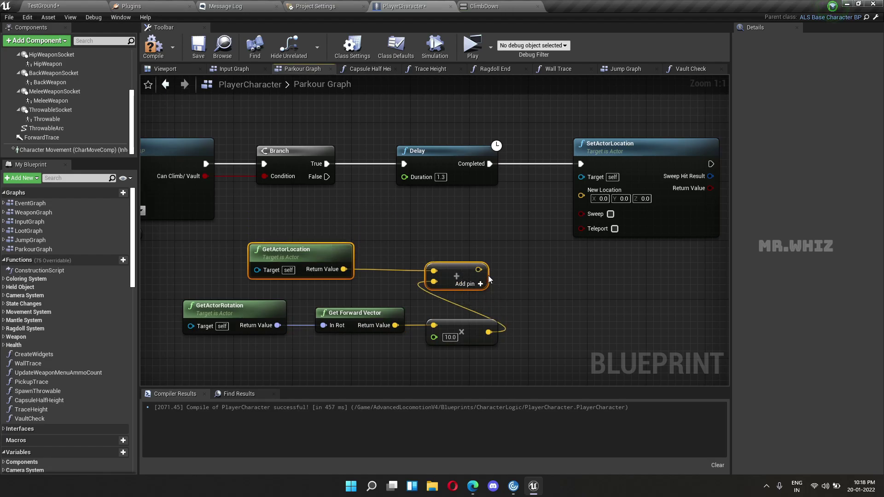
{"action": "left_click_drag", "start_coordinate": [479, 270], "coordinate": [556, 222]}
{"action": "left_click_drag", "start_coordinate": [581, 195], "coordinate": [581, 196]}
{"action": "right_click_drag", "start_coordinate": [625, 314], "coordinate": [747, 312]}
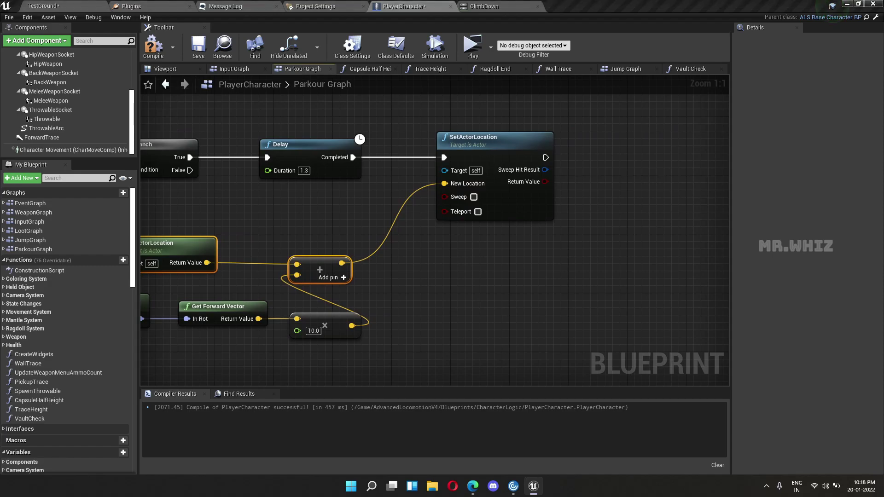
{"action": "right_click_drag", "start_coordinate": [518, 295], "coordinate": [371, 283]}
Add a Get Main Anim Instance node beside SetActorLocation
{"action": "right_click_drag", "start_coordinate": [473, 107], "coordinate": [446, 147]}
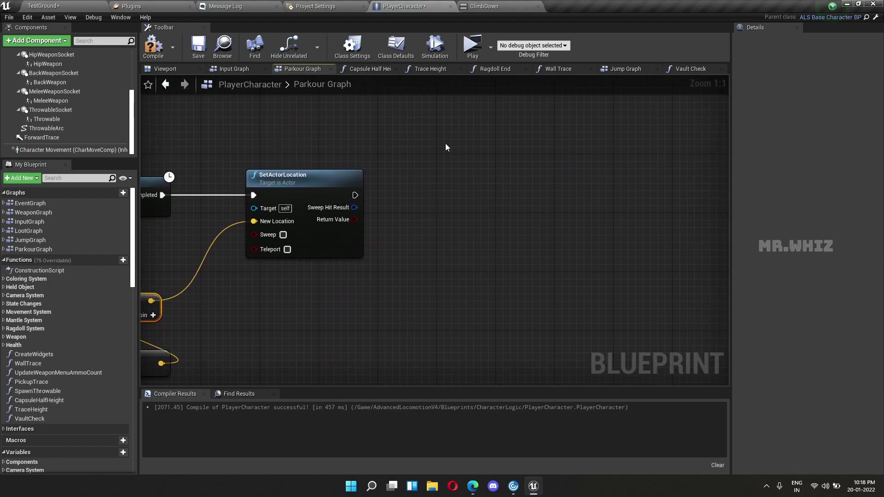
{"action": "right_click", "coordinate": [437, 125]}
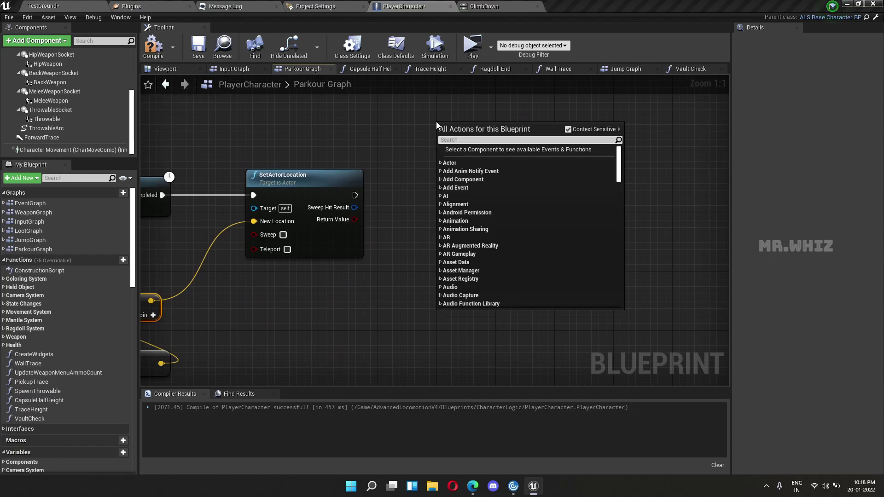
{"action": "type", "text": "ain anim"}
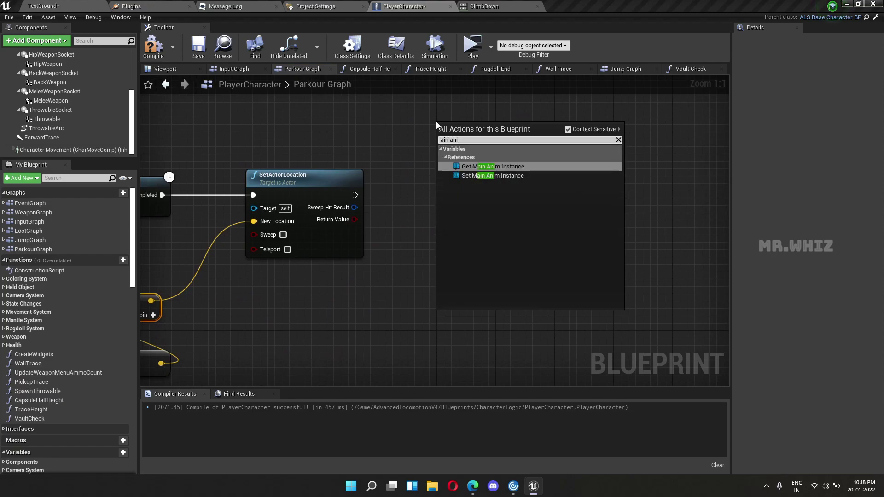
{"action": "key", "text": "Return"}
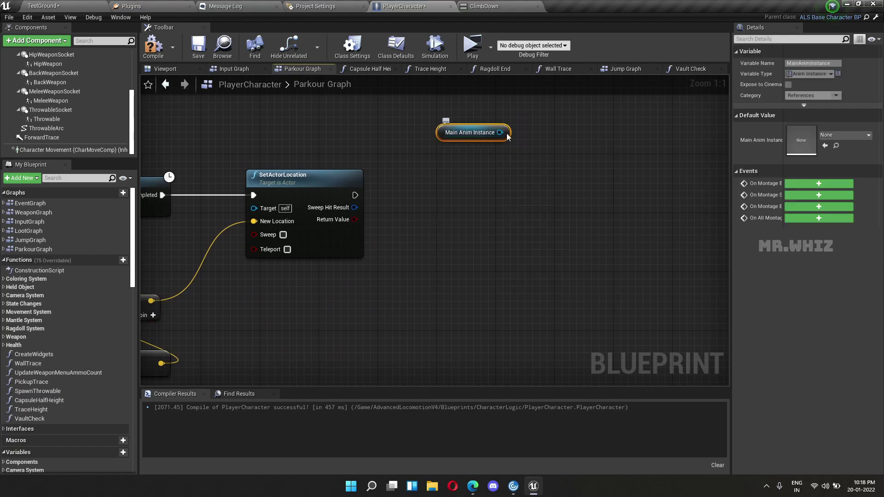
Add Montage Play after SetActorLocation, playing ClimbDown_Montage on Main Anim Instance
{"action": "left_click_drag", "start_coordinate": [506, 130], "coordinate": [448, 159]}
{"action": "type", "text": "montage p"}
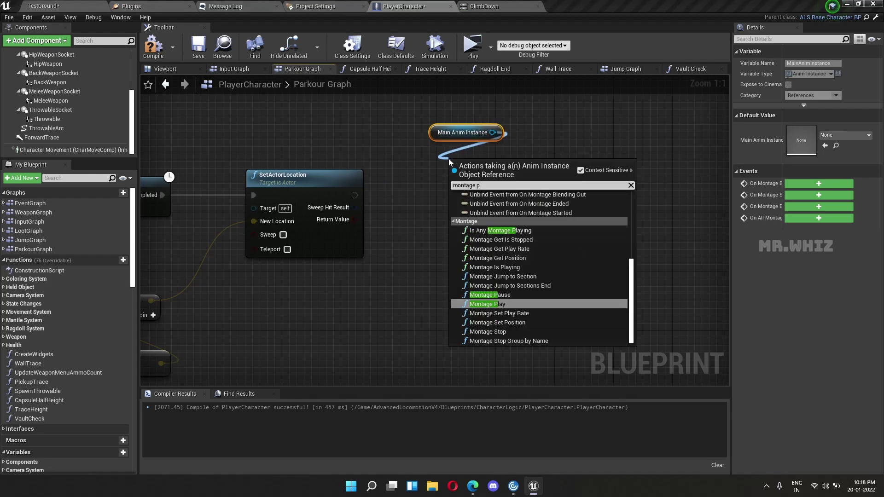
{"action": "type", "text": "lay"}
{"action": "key", "text": "Return"}
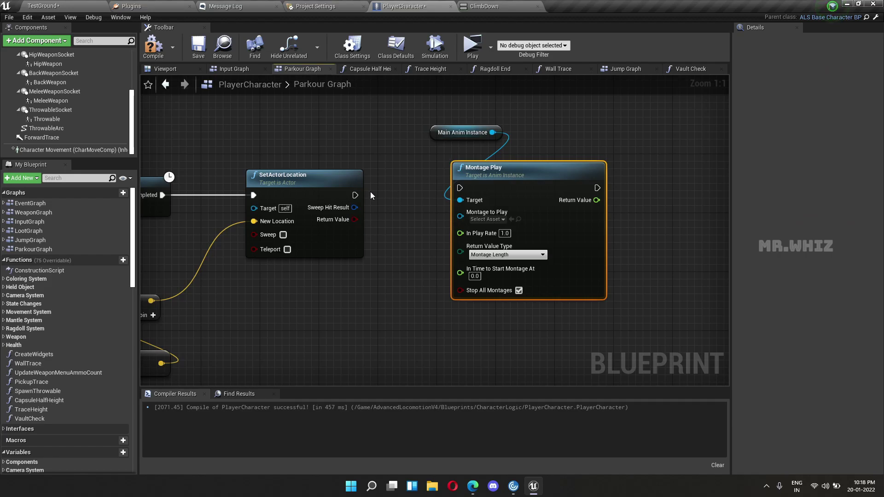
{"action": "left_click_drag", "start_coordinate": [466, 189], "coordinate": [460, 188]}
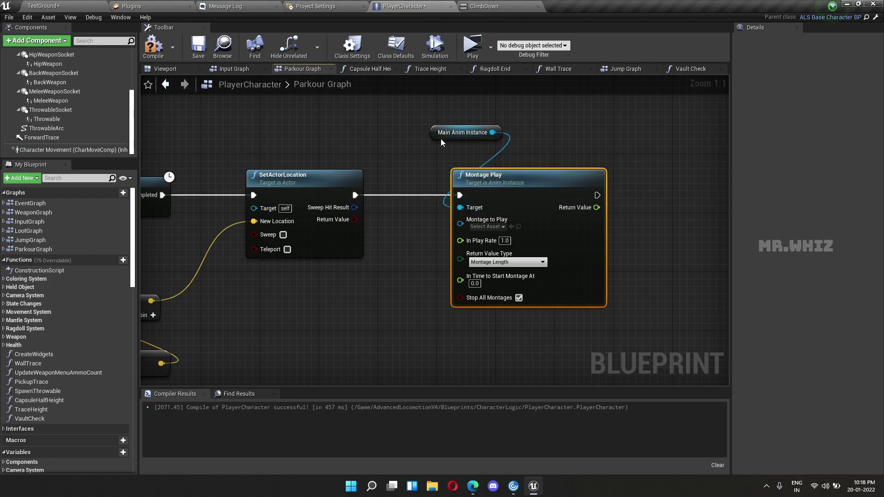
{"action": "mouse_move", "coordinate": [437, 137]}
{"action": "left_mouse_down"}
{"action": "mouse_move", "coordinate": [501, 169]}
{"action": "mouse_move", "coordinate": [487, 168]}
{"action": "left_mouse_up"}
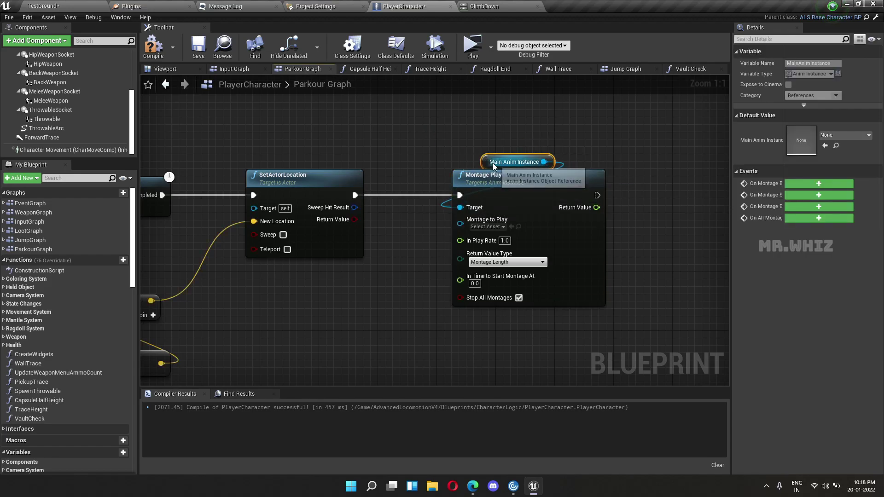
{"action": "left_click", "coordinate": [496, 227]}
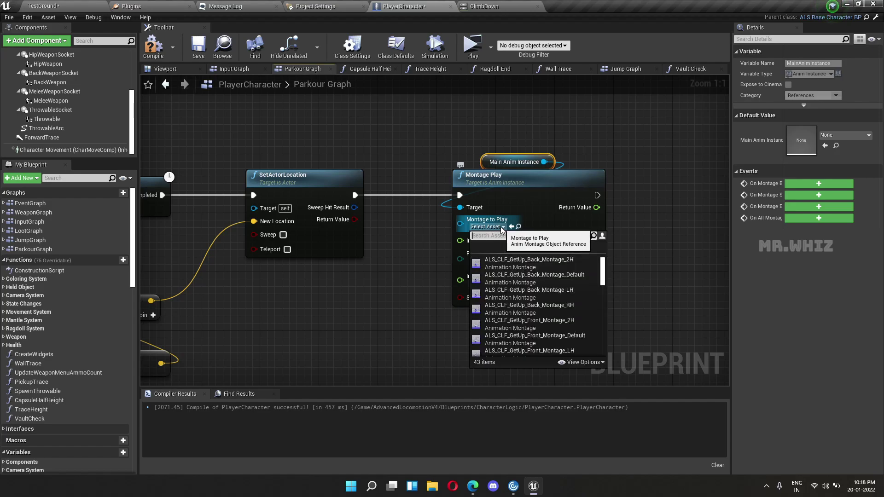
{"action": "type", "text": "clim"}
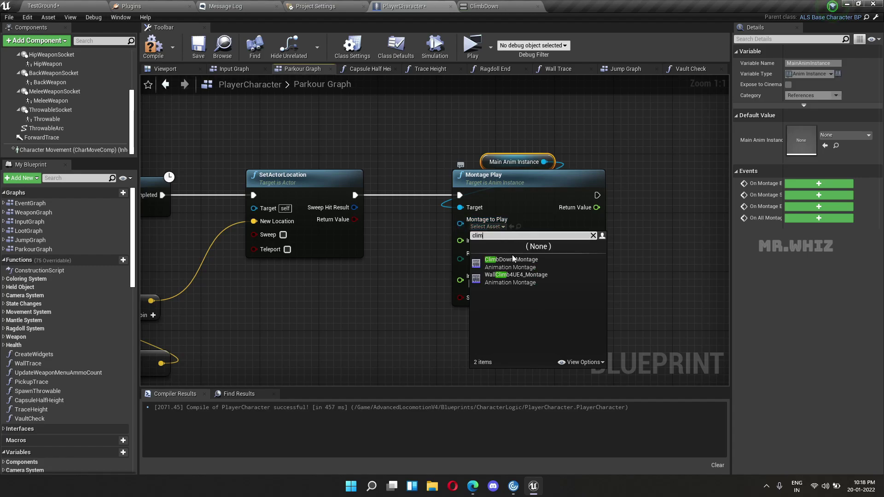
{"action": "left_click", "coordinate": [525, 262]}
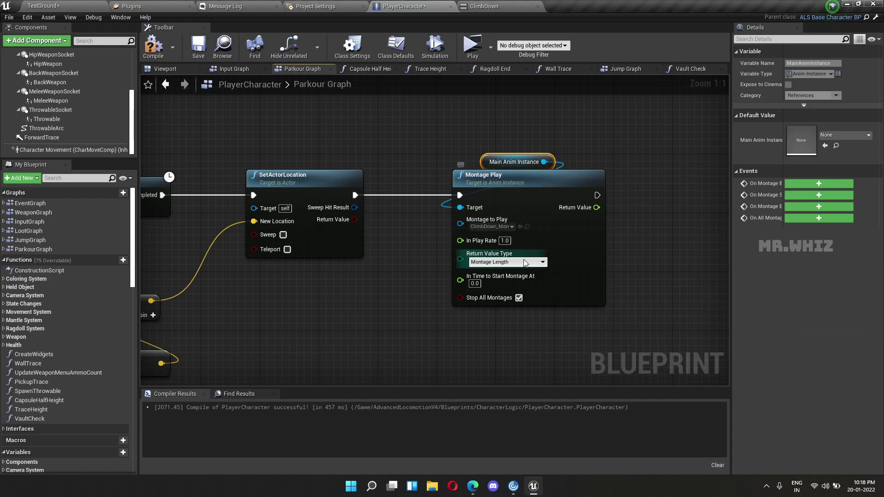
{"action": "right_click_drag", "start_coordinate": [527, 333], "coordinate": [491, 275]}
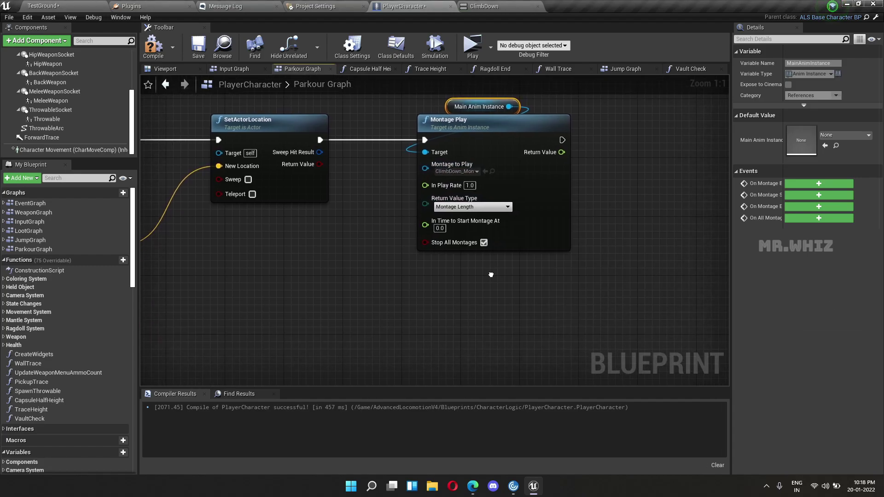
Compile the PlayerCharacter blueprint and frame the whole parkour node chain
{"action": "left_click", "coordinate": [154, 57]}
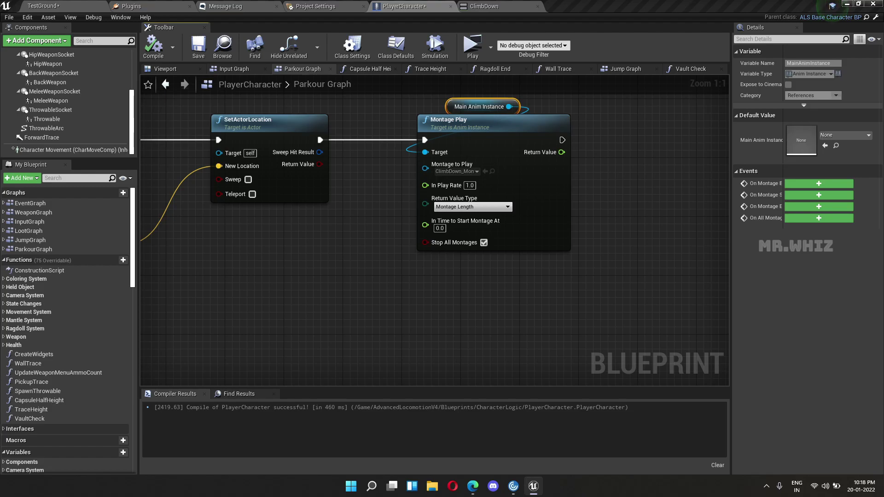
{"action": "scroll", "coordinate": [629, 291], "scroll_direction": "down", "scroll_amount": 6}
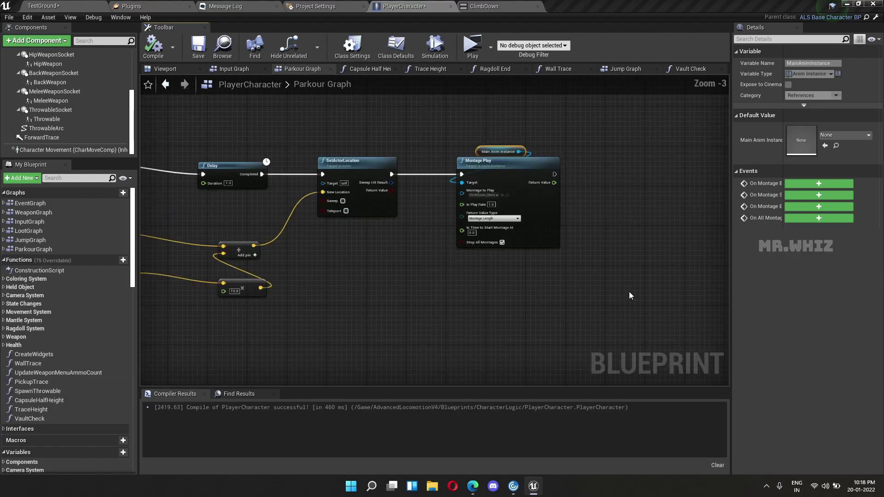
{"action": "scroll", "coordinate": [490, 180], "scroll_direction": "up", "scroll_amount": 1}
{"action": "right_click_drag", "start_coordinate": [490, 179], "coordinate": [530, 350]}
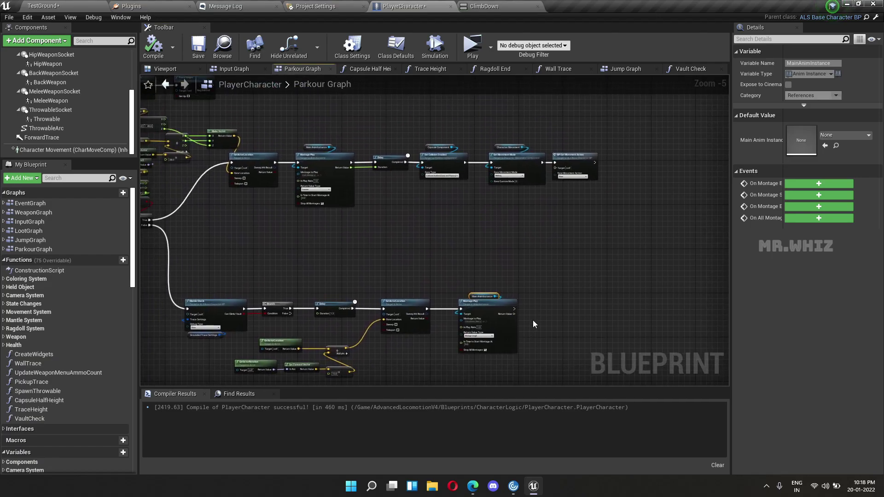
{"action": "scroll", "coordinate": [534, 324], "scroll_direction": "up", "scroll_amount": 1}
{"action": "scroll", "coordinate": [530, 311], "scroll_direction": "up", "scroll_amount": 2}
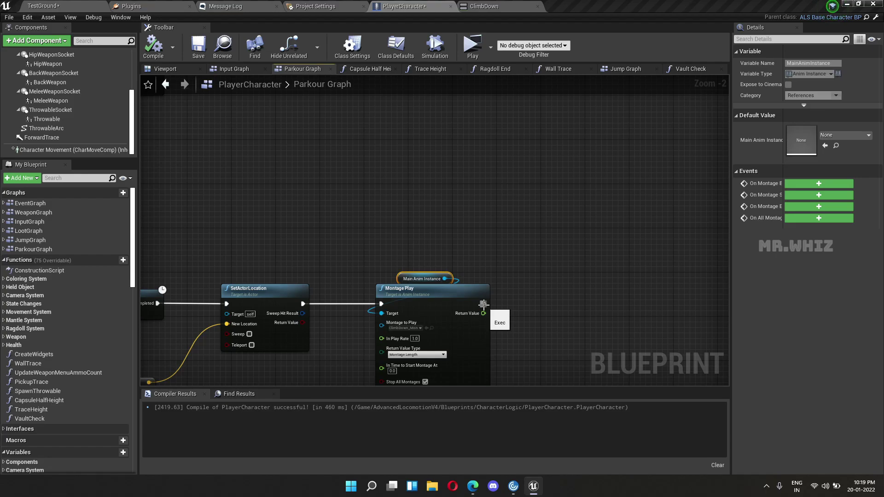
Add a Delay after Montage Play, timed by the montage's Duration return value
{"action": "left_click_drag", "start_coordinate": [483, 304], "coordinate": [529, 305]}
{"action": "type", "text": "de"}
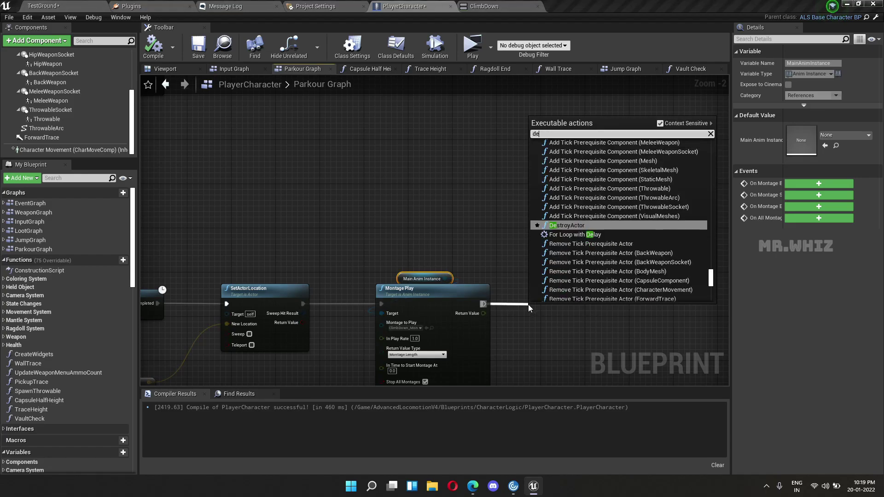
{"action": "type", "text": "lay"}
{"action": "key", "text": "Return"}
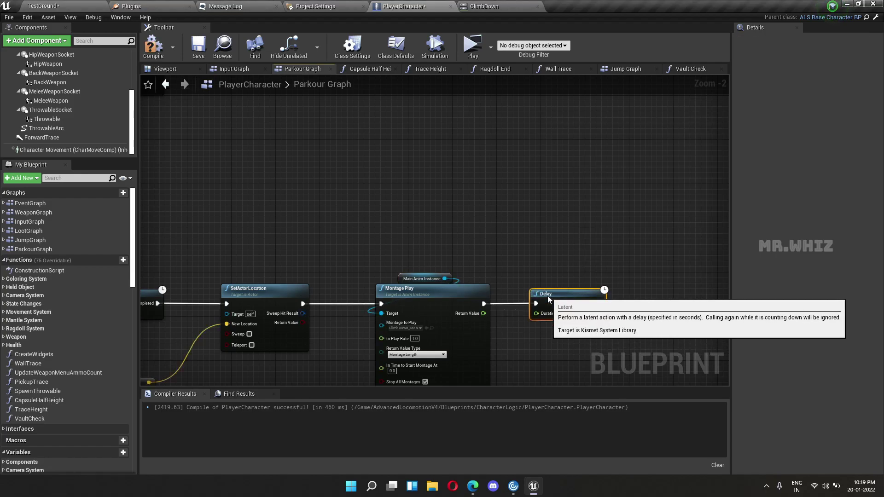
{"action": "left_click_drag", "start_coordinate": [483, 314], "coordinate": [536, 313]}
{"action": "left_click", "coordinate": [417, 355]}
{"action": "left_click", "coordinate": [420, 363]}
Connect the Delay's Completed output to Set Collision Enabled
{"action": "scroll", "coordinate": [543, 231], "scroll_direction": "down", "scroll_amount": 1}
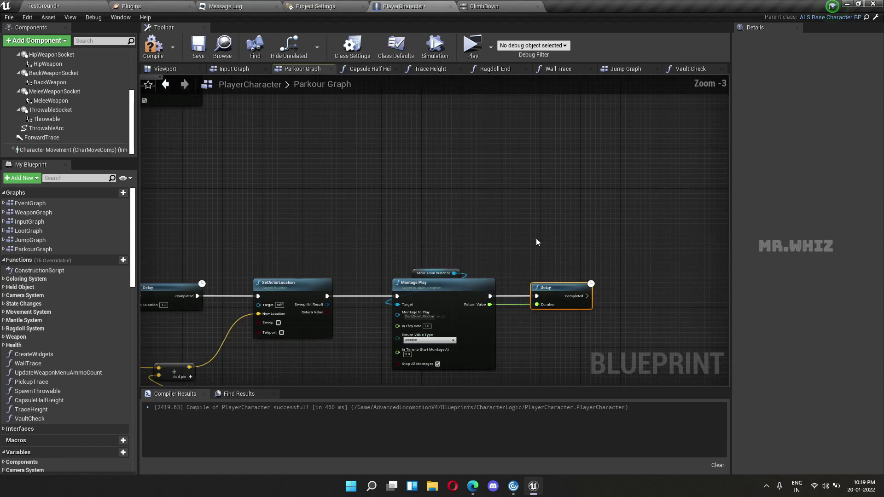
{"action": "right_click_drag", "start_coordinate": [536, 238], "coordinate": [520, 364]}
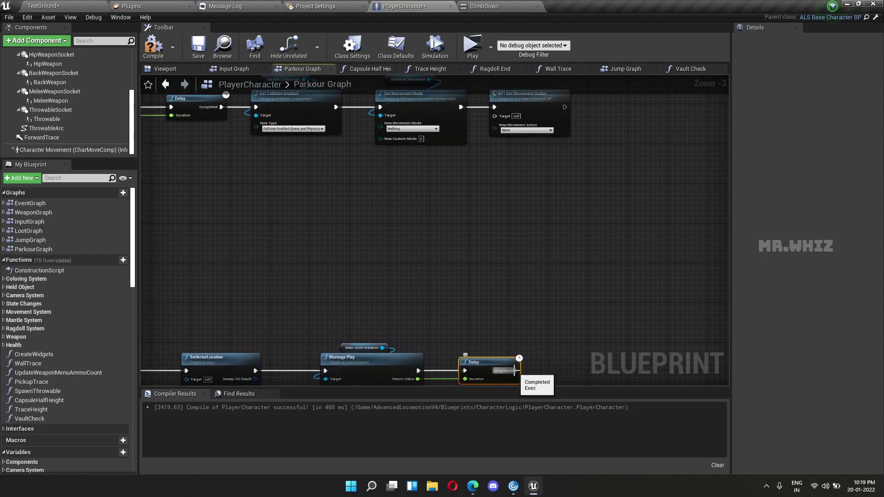
{"action": "left_click_drag", "start_coordinate": [514, 372], "coordinate": [256, 107]}
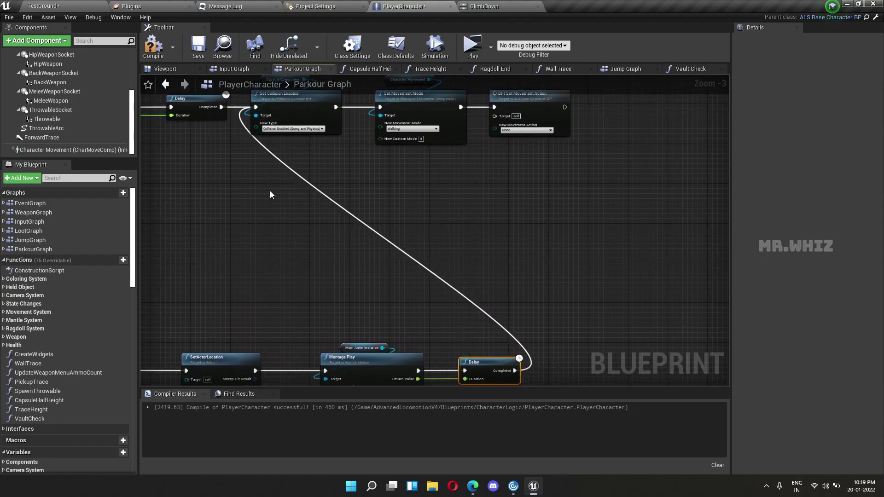
{"action": "right_click_drag", "start_coordinate": [270, 194], "coordinate": [306, 197]}
{"action": "scroll", "coordinate": [447, 198], "scroll_direction": "down", "scroll_amount": 1}
{"action": "scroll", "coordinate": [482, 204], "scroll_direction": "down", "scroll_amount": 1}
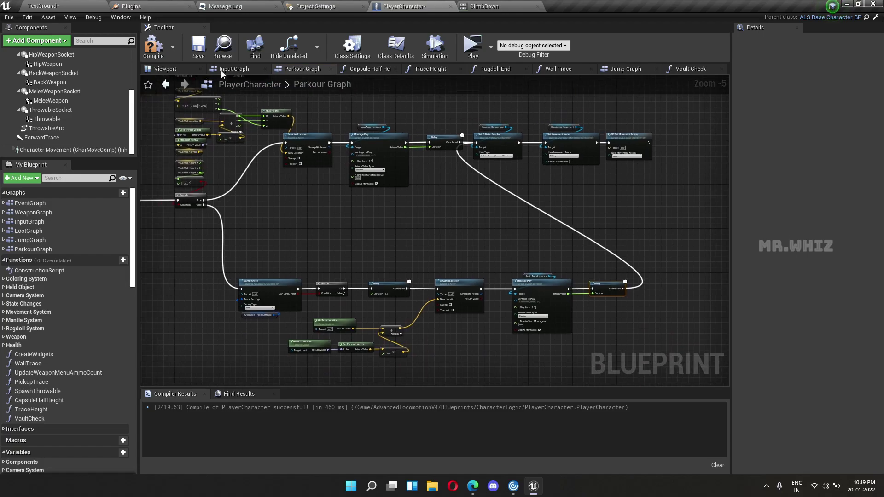
Switch to the TestGround level and run a brief standalone play-test
{"action": "left_click", "coordinate": [74, 6]}
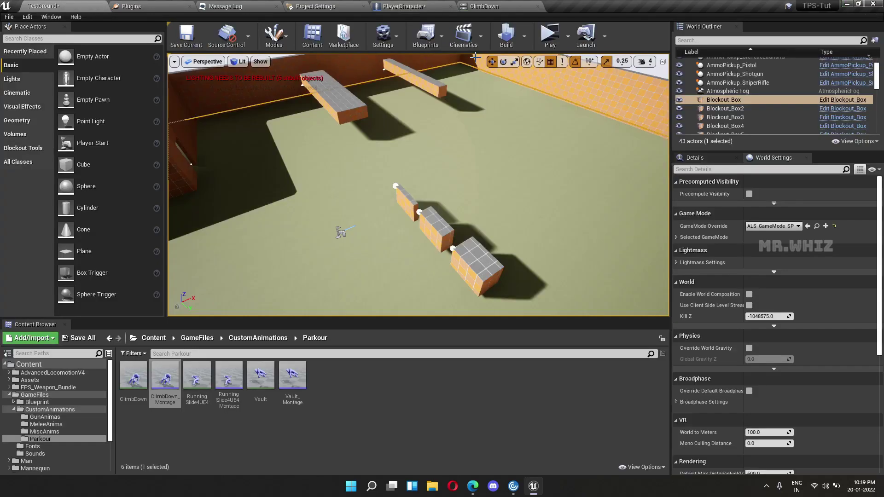
{"action": "left_click", "coordinate": [554, 41]}
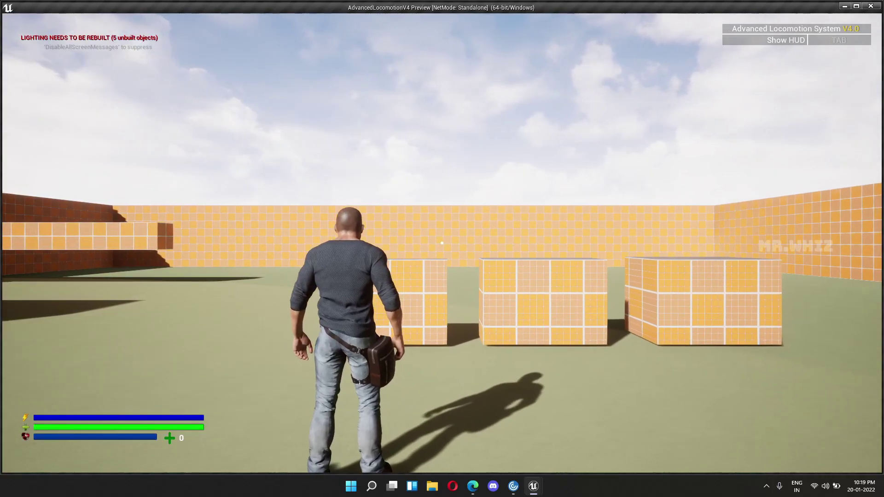
{"action": "key", "text": "Escape"}
Duplicate the last blockout box along the row, stretch it into a tall wall, and play-test
{"action": "left_click", "coordinate": [407, 206]}
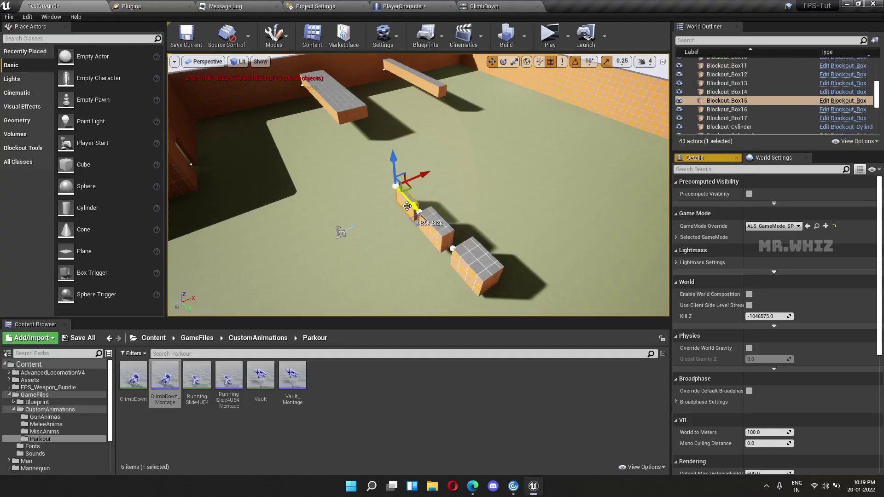
{"action": "left_click_drag", "start_coordinate": [415, 203], "coordinate": [536, 298], "text": "alt"}
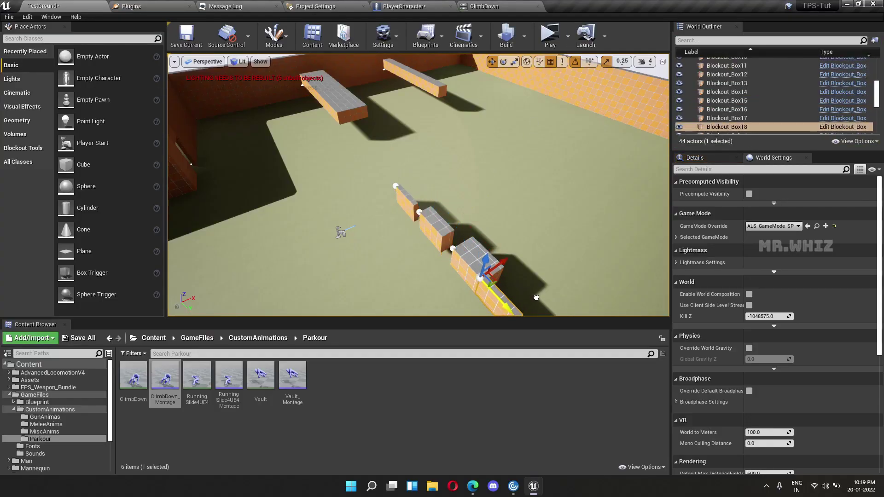
{"action": "key", "text": "f"}
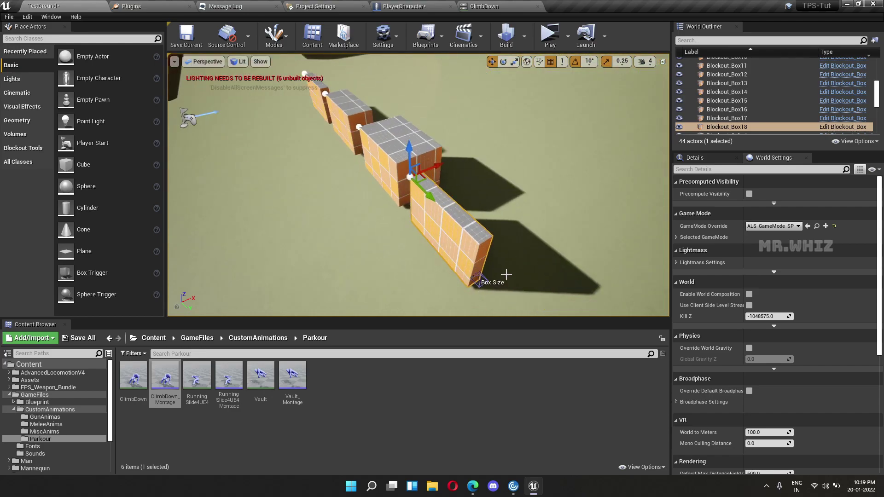
{"action": "left_click_drag", "start_coordinate": [506, 275], "coordinate": [510, 283], "text": "alt"}
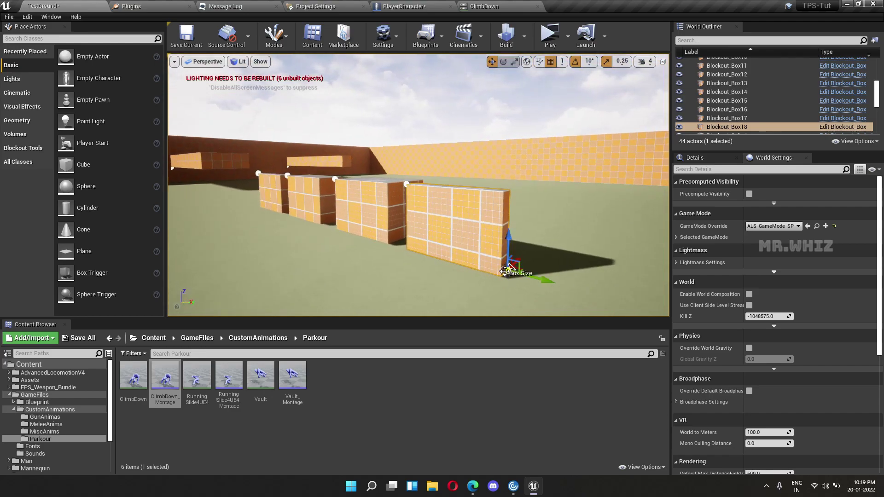
{"action": "left_click_drag", "start_coordinate": [511, 249], "coordinate": [488, 83]}
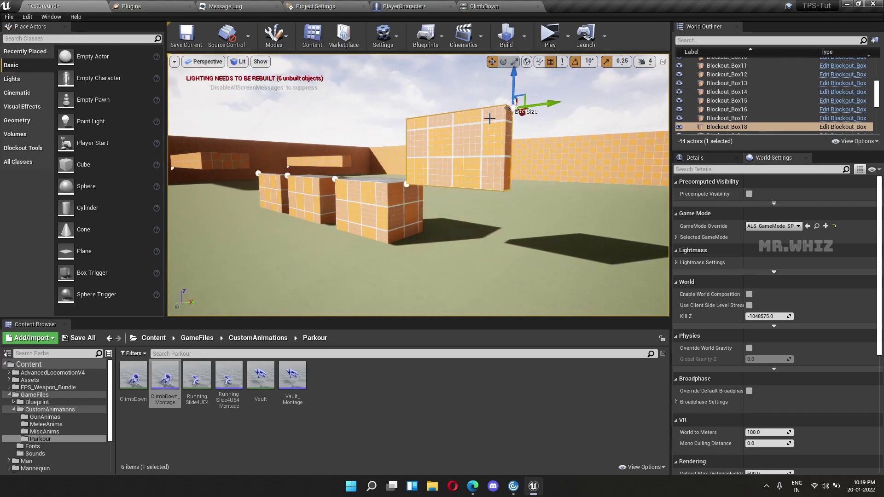
{"action": "left_click", "coordinate": [469, 105]}
{"action": "left_click_drag", "start_coordinate": [411, 146], "coordinate": [408, 219]}
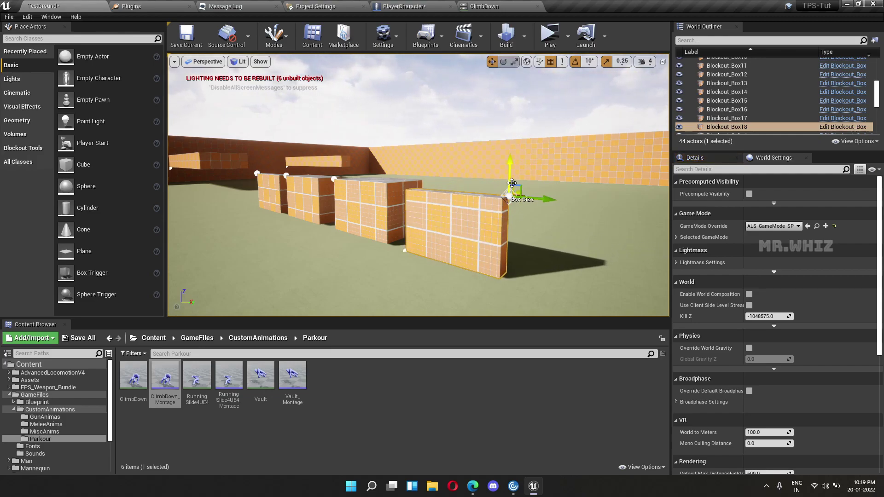
{"action": "left_click_drag", "start_coordinate": [511, 183], "coordinate": [498, 86]}
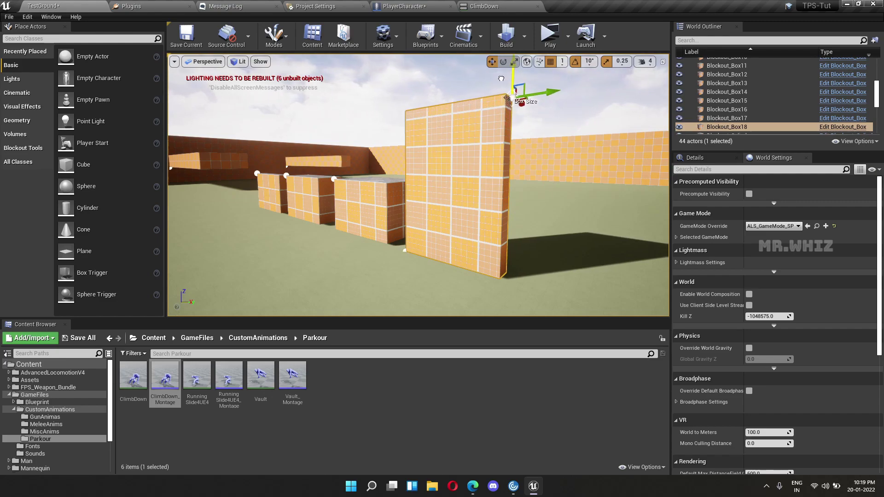
{"action": "left_click", "coordinate": [549, 35]}
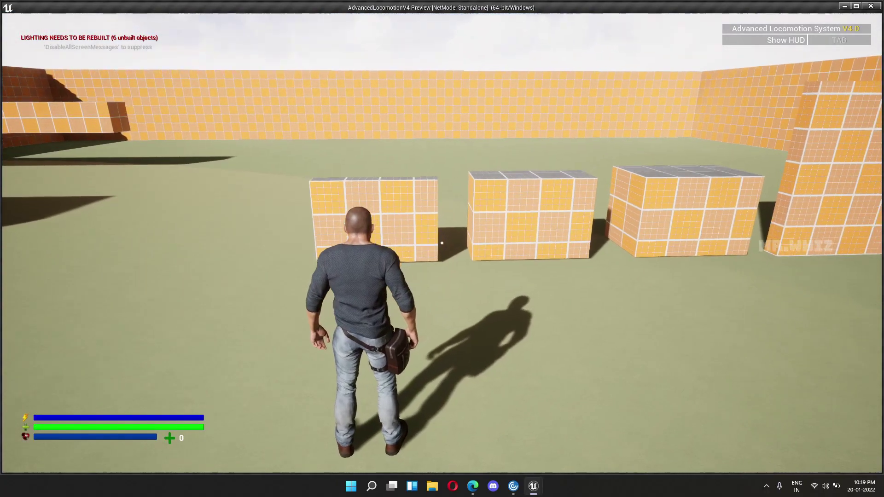
Run the character at the tall wall, then replay climbing onto it and moving along the boxes
{"action": "key", "text": "w"}
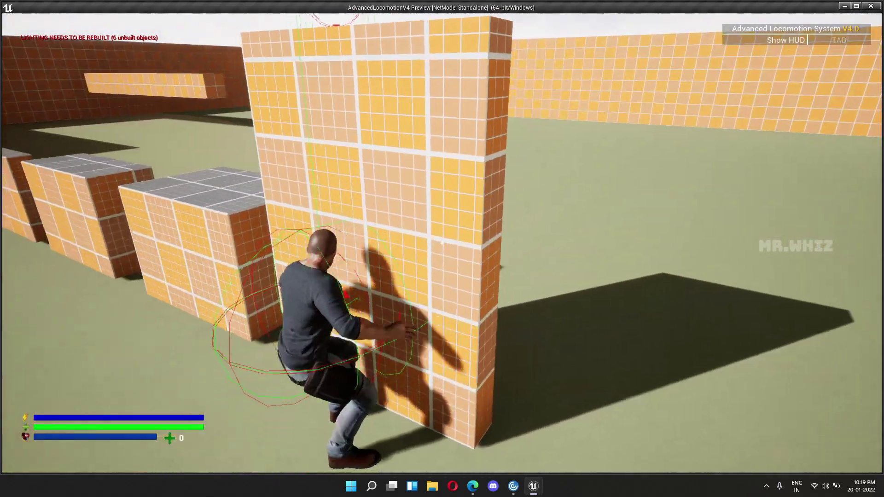
{"action": "key", "text": "Escape"}
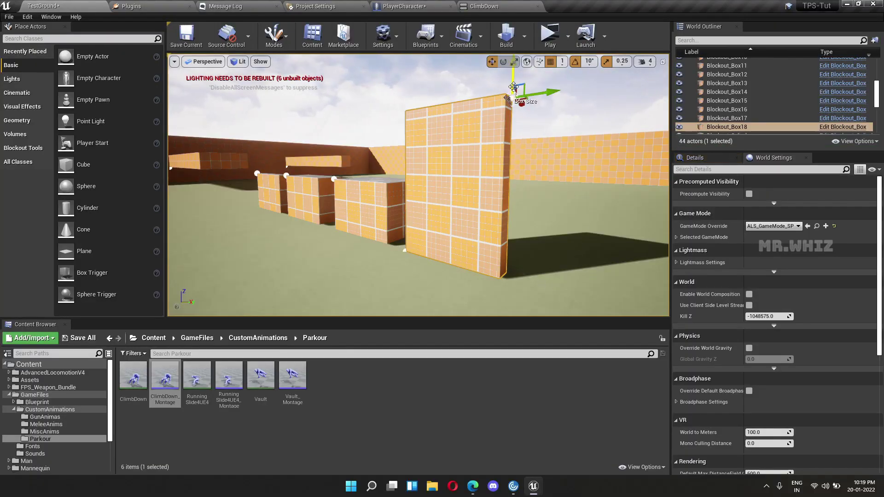
{"action": "left_click", "coordinate": [550, 35]}
{"action": "key", "text": "w"}
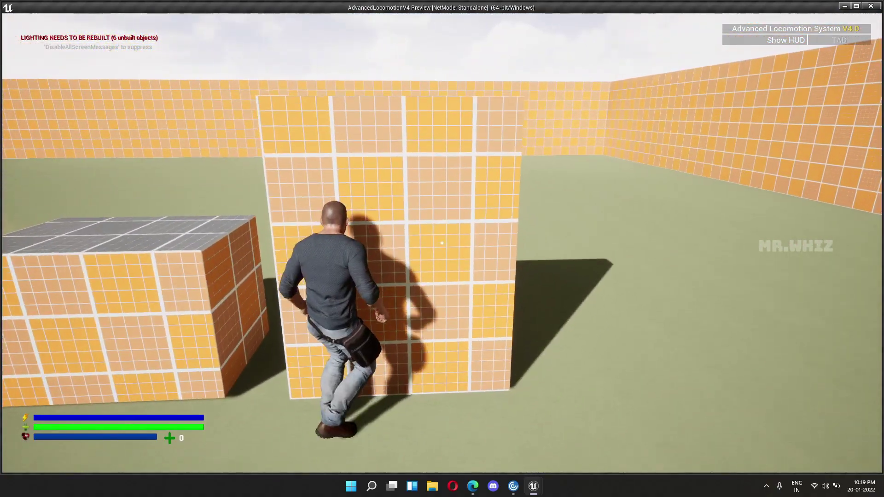
{"action": "key", "text": "space"}
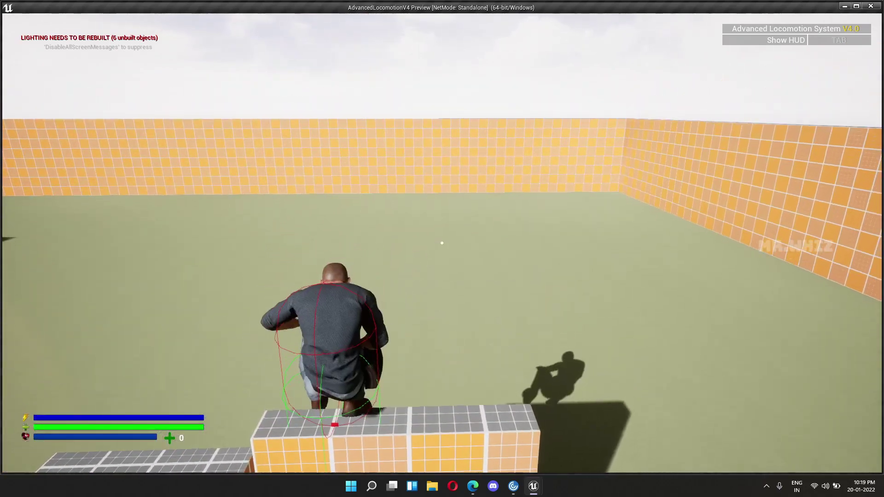
{"action": "key", "text": "space"}
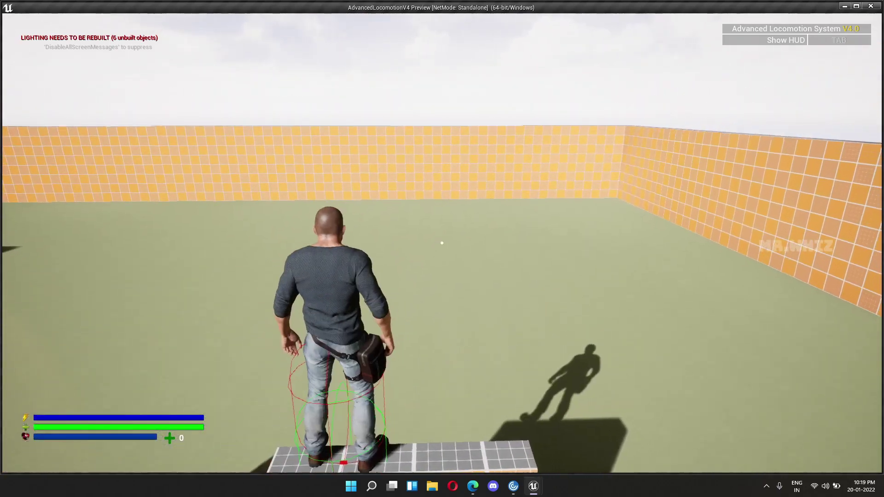
{"action": "key", "text": "w"}
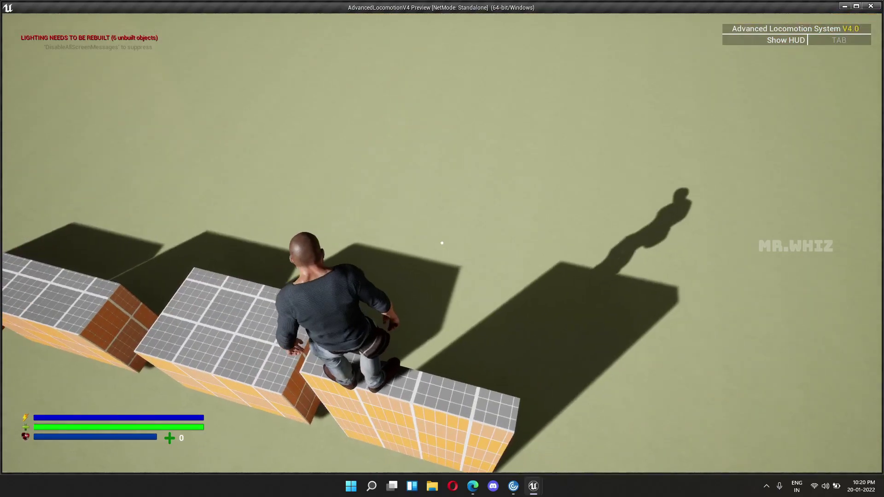
{"action": "key", "text": "Escape"}
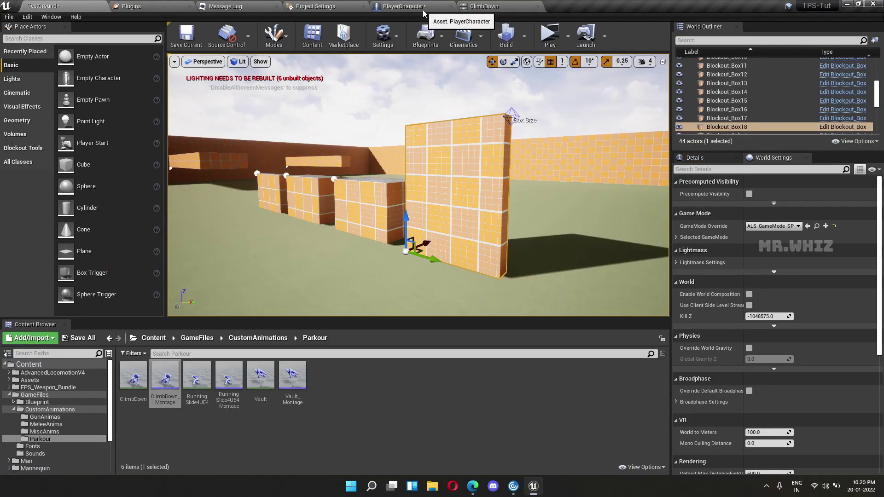
In the PlayerCharacter Parkour Graph, locate the 1.3 Delay and the climb-down Montage Play node
{"action": "left_click", "coordinate": [424, 11]}
{"action": "scroll", "coordinate": [457, 273], "scroll_direction": "up", "scroll_amount": 1}
{"action": "scroll", "coordinate": [458, 272], "scroll_direction": "up", "scroll_amount": 3}
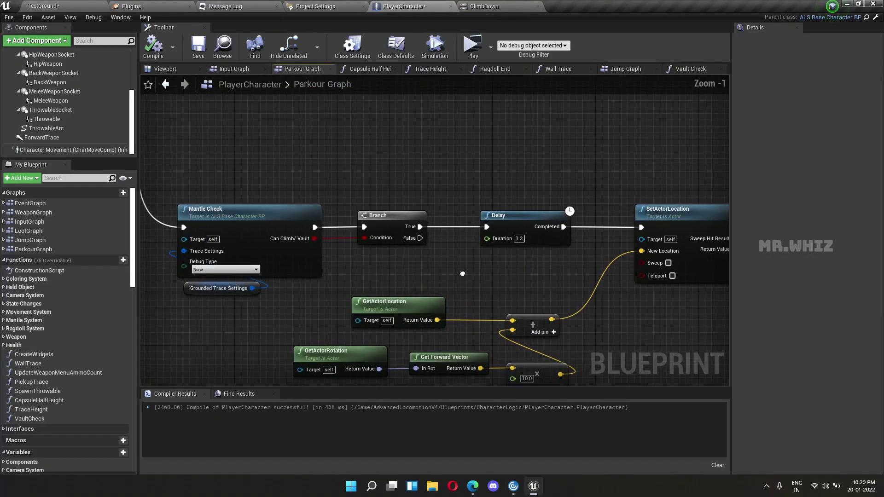
{"action": "right_click_drag", "start_coordinate": [457, 273], "coordinate": [438, 175]}
{"action": "mouse_move", "coordinate": [457, 281]}
{"action": "right_mouse_down"}
{"action": "mouse_move", "coordinate": [386, 330]}
{"action": "mouse_move", "coordinate": [534, 332]}
{"action": "right_mouse_up"}
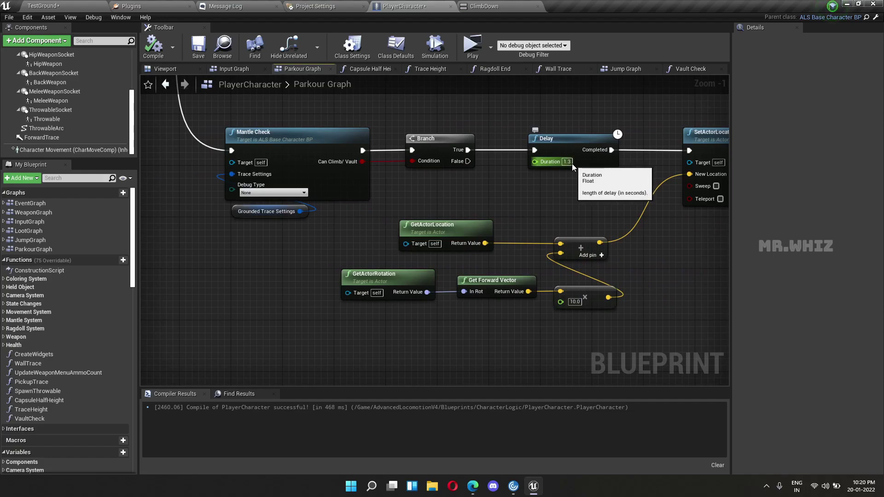
{"action": "left_click", "coordinate": [572, 164]}
{"action": "right_click_drag", "start_coordinate": [606, 197], "coordinate": [366, 244]}
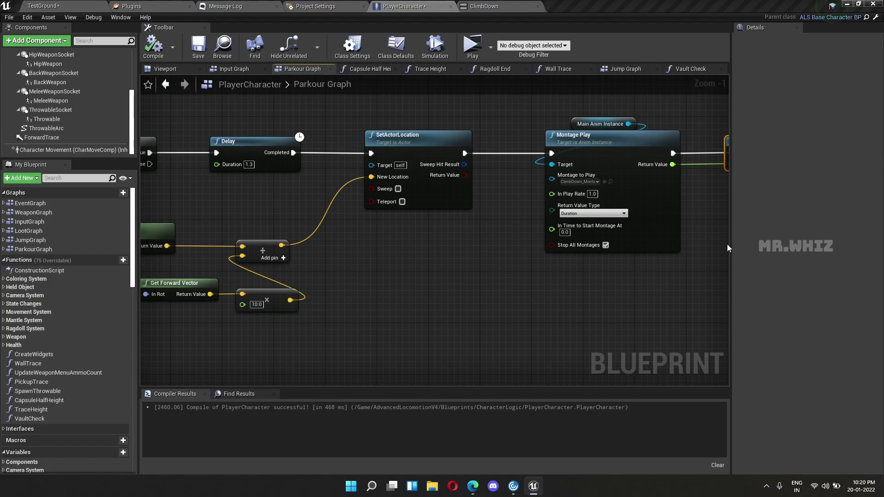
{"action": "left_click_drag", "start_coordinate": [552, 229], "coordinate": [571, 236]}
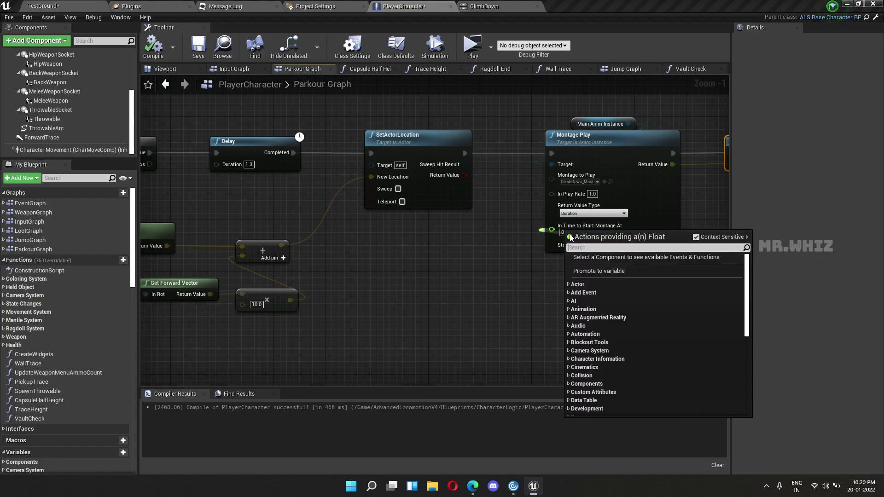
Set Montage Play's Start Montage At to 1.0 and compile the Blueprint
{"action": "left_click", "coordinate": [562, 233]}
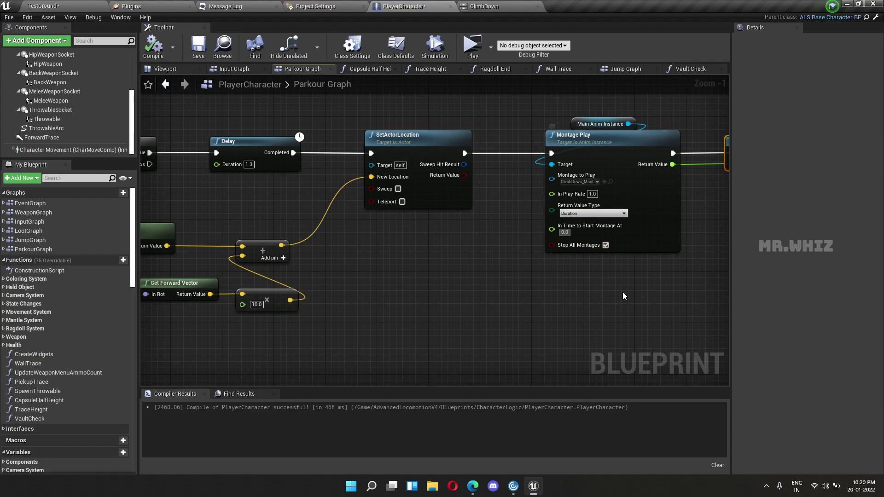
{"action": "type", "text": "1"}
{"action": "key", "text": "Return"}
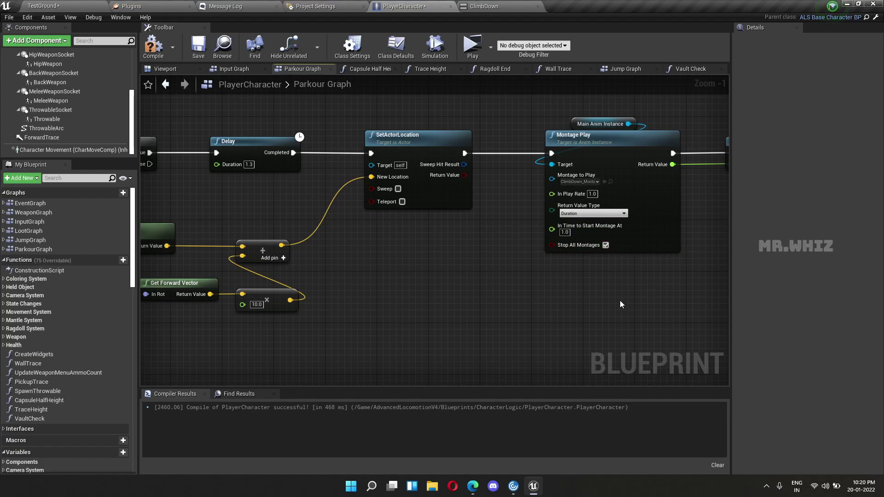
{"action": "left_click", "coordinate": [158, 56]}
{"action": "key", "text": "ctrl+Tab"}
{"action": "left_click", "coordinate": [556, 37]}
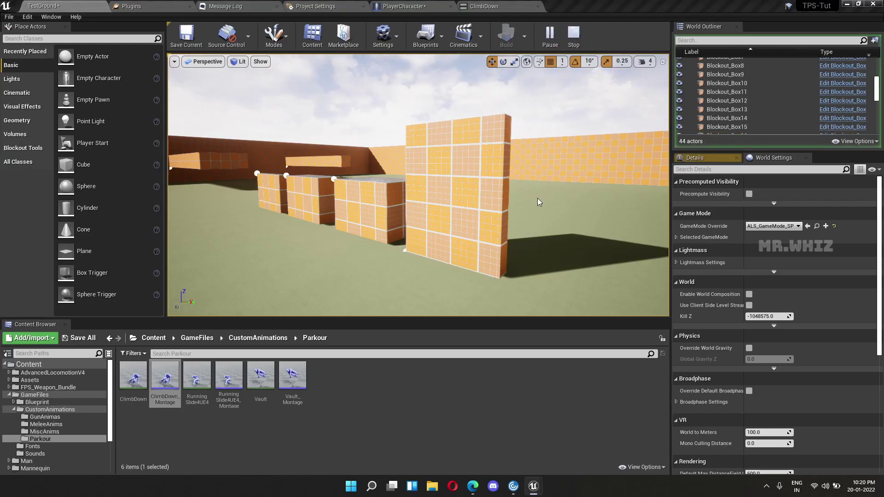
{"action": "key", "text": "w"}
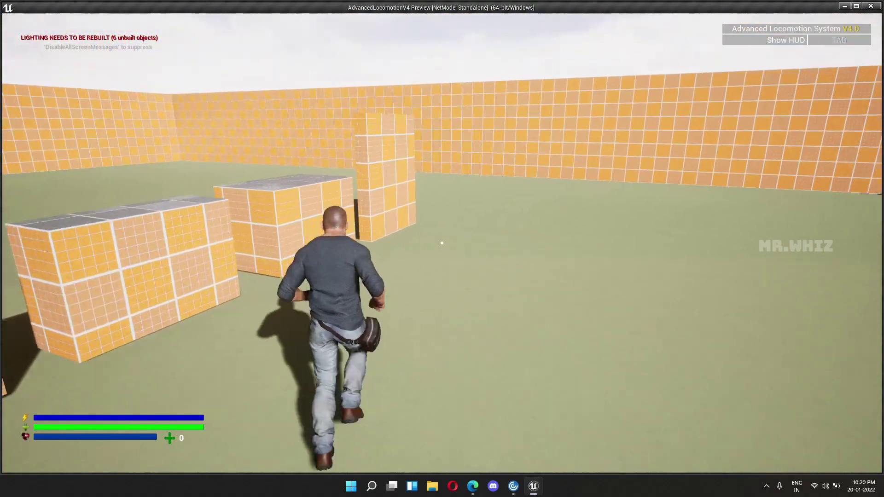
{"action": "key", "text": "space"}
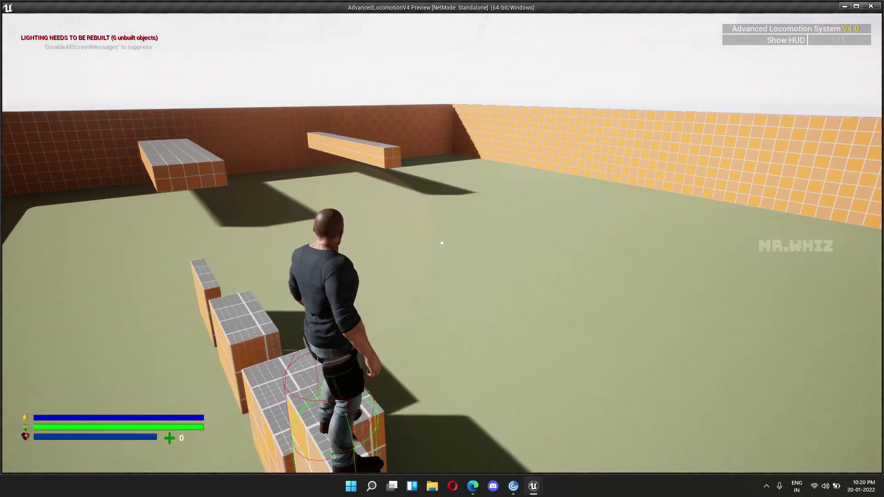
{"action": "key", "text": "Escape"}
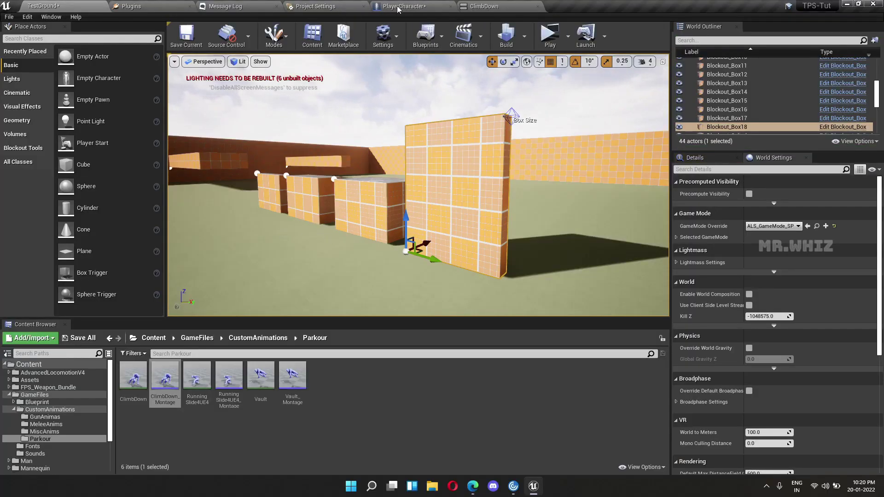
Connect climb-down Montage Play directly to Set Collision Enabled and delete the old wire
{"action": "left_click", "coordinate": [399, 7]}
{"action": "scroll", "coordinate": [546, 247], "scroll_direction": "up", "scroll_amount": 2}
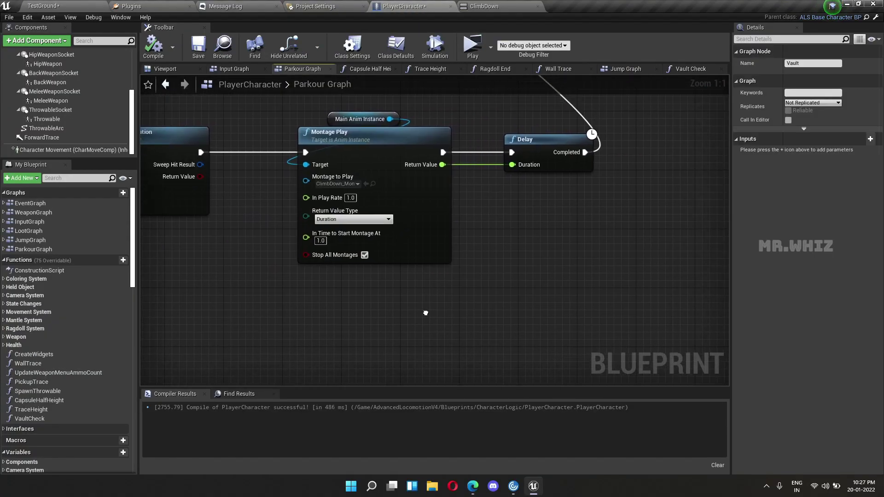
{"action": "scroll", "coordinate": [516, 307], "scroll_direction": "down", "scroll_amount": 3}
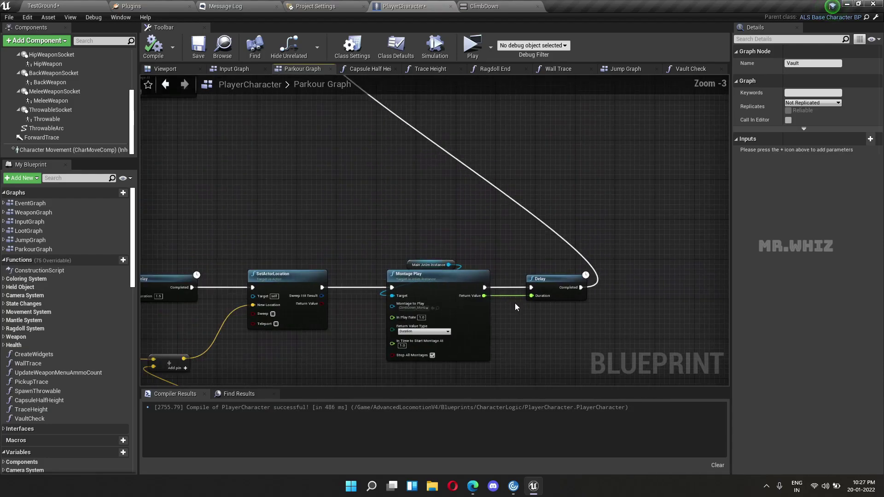
{"action": "right_click_drag", "start_coordinate": [518, 251], "coordinate": [573, 334]}
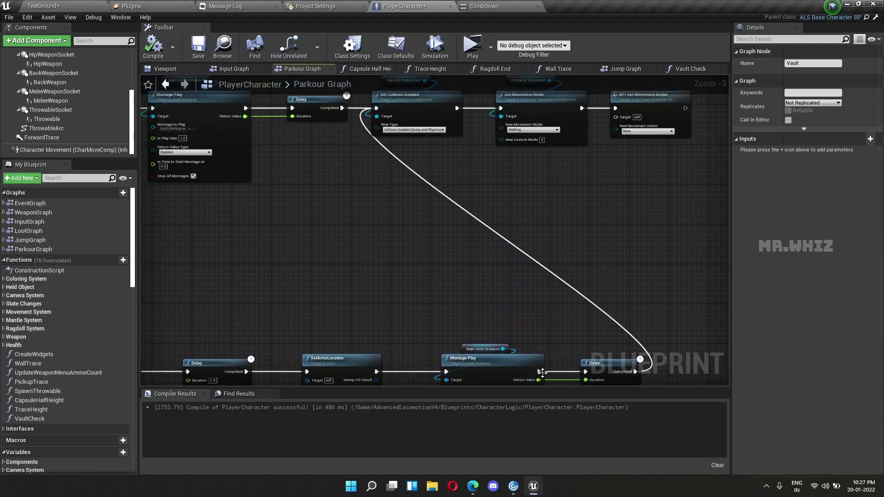
{"action": "left_click_drag", "start_coordinate": [538, 371], "coordinate": [376, 109]}
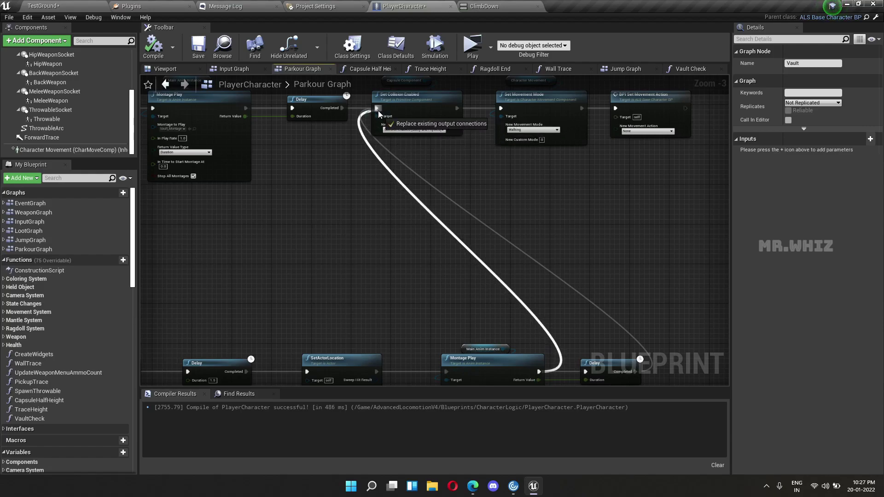
{"action": "right_click_drag", "start_coordinate": [509, 295], "coordinate": [595, 243]}
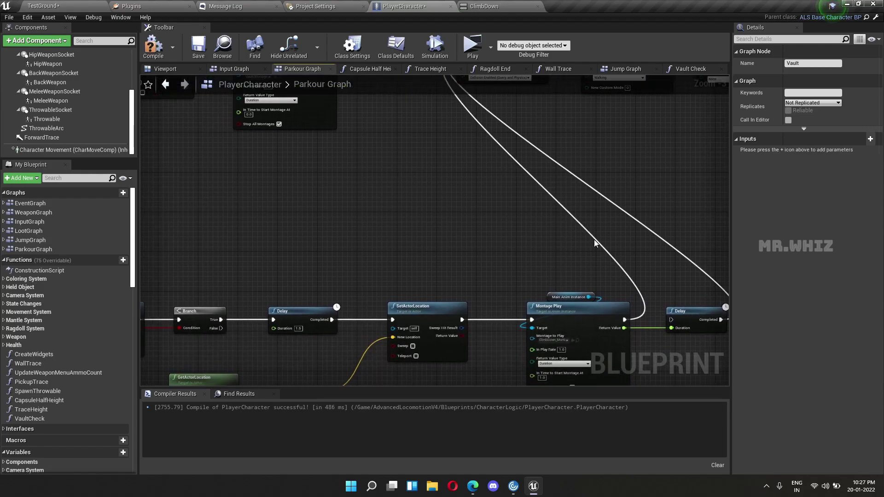
{"action": "left_click", "coordinate": [690, 264], "text": "alt"}
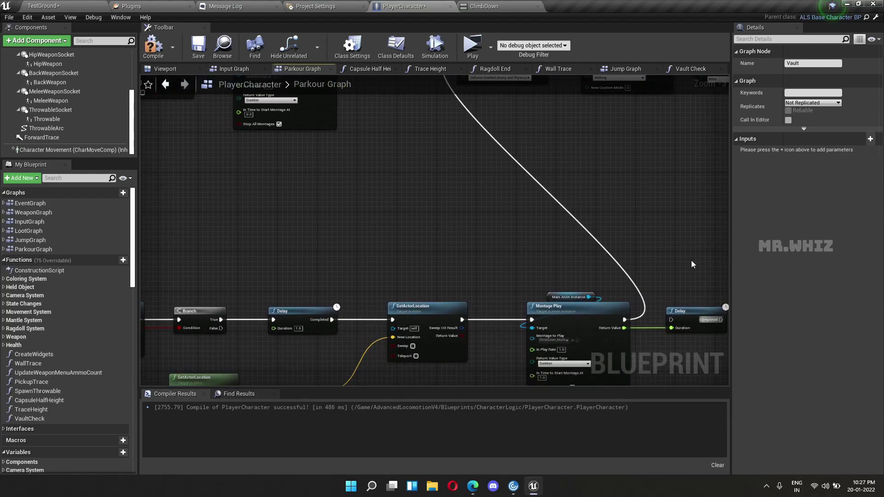
{"action": "left_click", "coordinate": [76, 5]}
{"action": "left_click", "coordinate": [556, 43]}
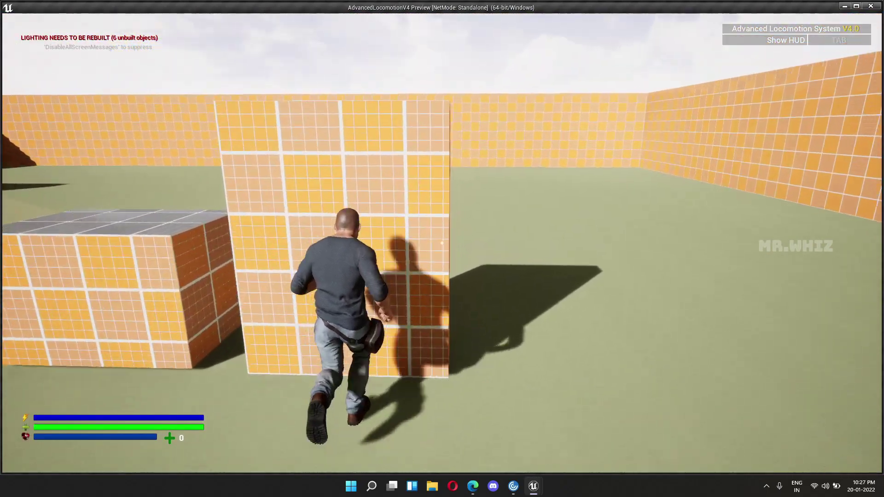
{"action": "key", "text": "space"}
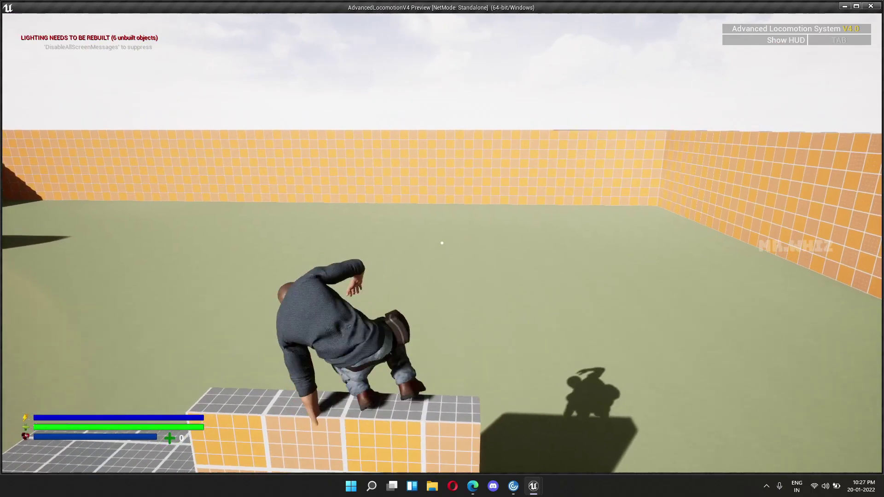
{"action": "key", "text": "w"}
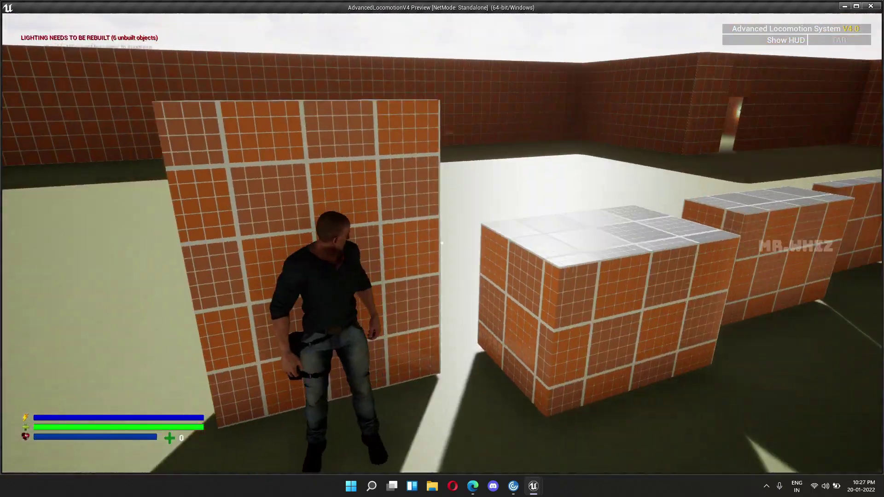
{"action": "key", "text": "space"}
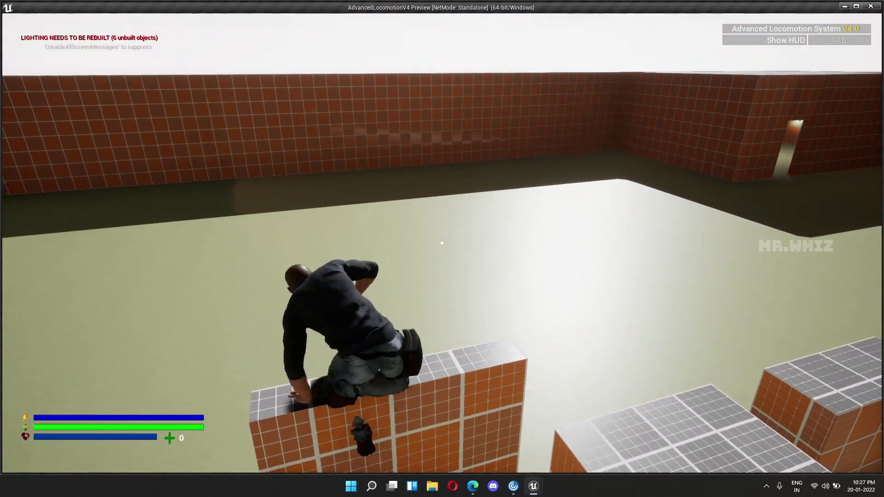
{"action": "key", "text": "w"}
{"action": "key", "text": "w"}
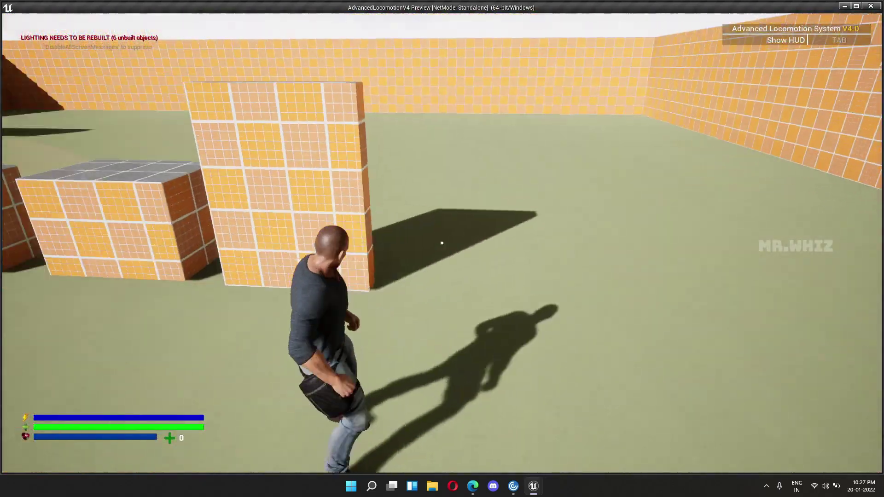
{"action": "key", "text": "space"}
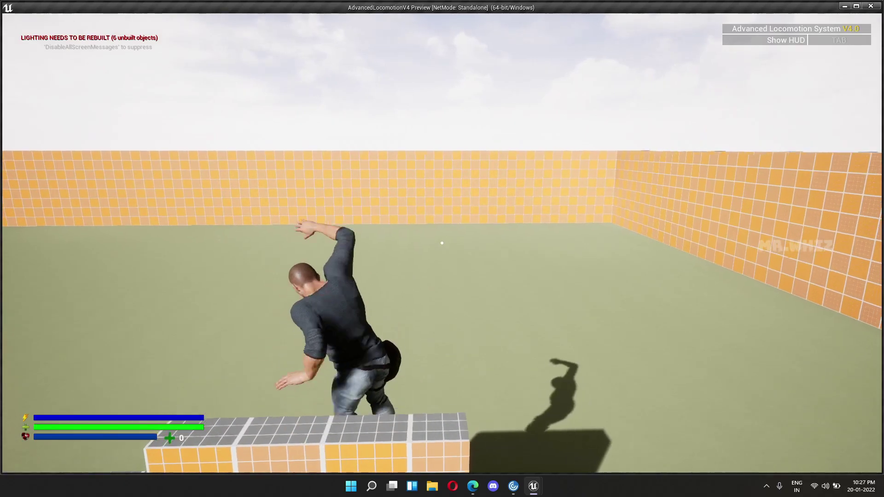
{"action": "key", "text": "w"}
{"action": "key", "text": "space"}
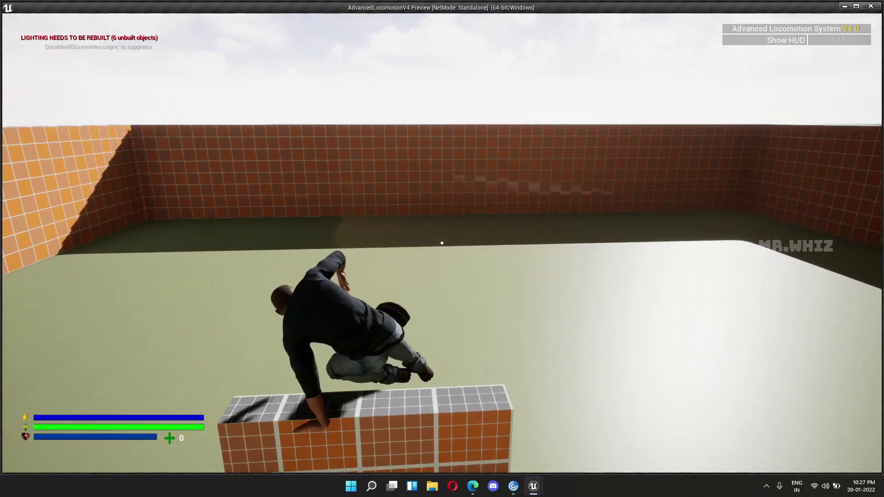
{"action": "key", "text": "w"}
{"action": "key", "text": "Escape"}
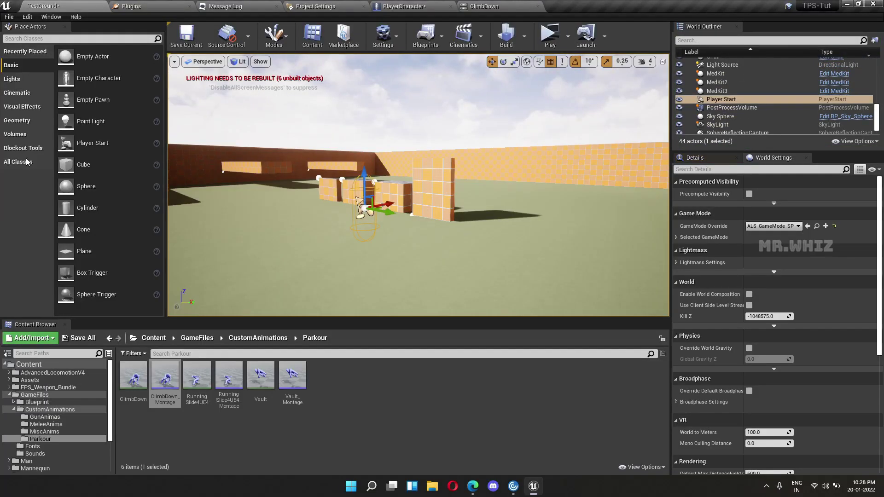
Delete the climb-down Delay node and paste copies of the three collision/movement reset nodes
{"action": "left_click", "coordinate": [423, 7]}
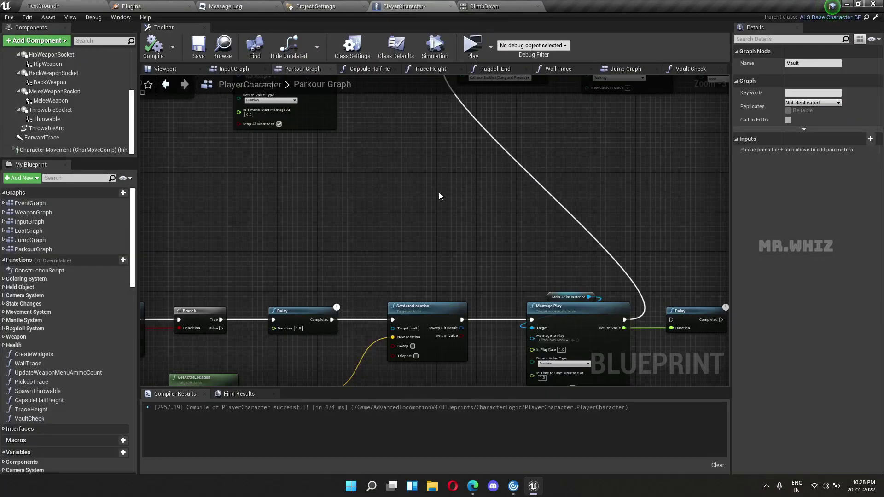
{"action": "left_click", "coordinate": [556, 321]}
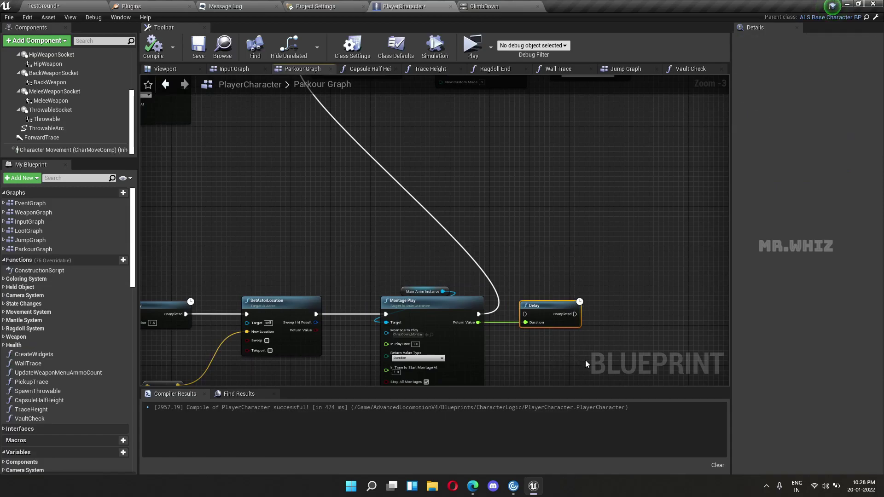
{"action": "key", "text": "Delete"}
{"action": "scroll", "coordinate": [553, 325], "scroll_direction": "down", "scroll_amount": 2}
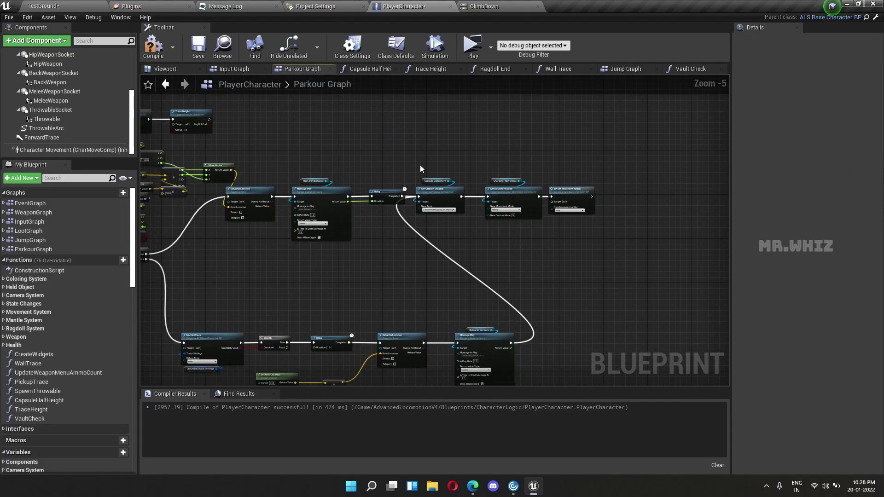
{"action": "mouse_move", "coordinate": [570, 248]}
{"action": "left_mouse_down"}
{"action": "mouse_move", "coordinate": [615, 255]}
{"action": "mouse_move", "coordinate": [562, 340]}
{"action": "left_mouse_up"}
{"action": "key", "text": "ctrl+c"}
{"action": "key", "text": "ctrl+v"}
Wire climb-down Montage Play into the pasted Set Collision Enabled and compile
{"action": "scroll", "coordinate": [562, 341], "scroll_direction": "up", "scroll_amount": 5}
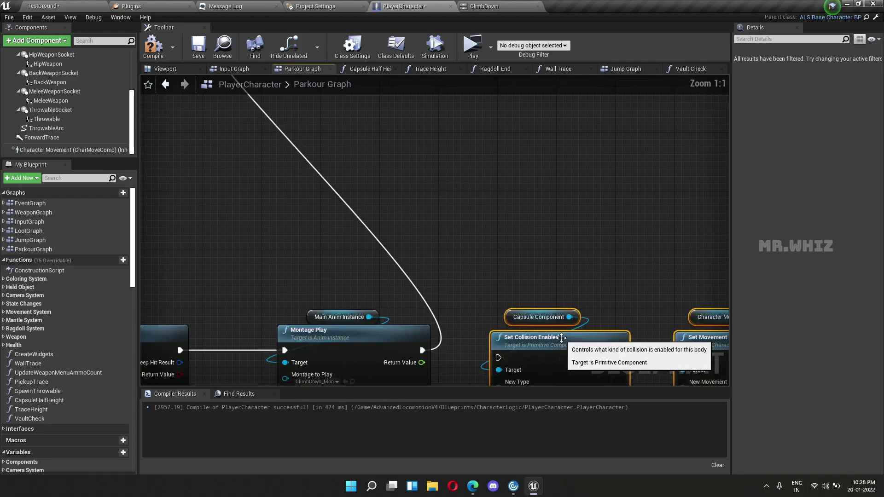
{"action": "left_click_drag", "start_coordinate": [423, 350], "coordinate": [501, 357]}
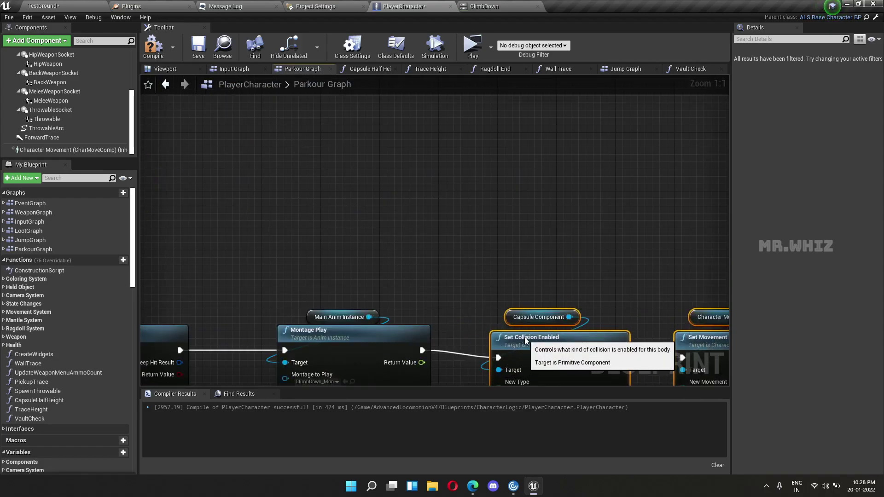
{"action": "right_click_drag", "start_coordinate": [503, 279], "coordinate": [511, 175]}
{"action": "right_click_drag", "start_coordinate": [508, 184], "coordinate": [581, 192]}
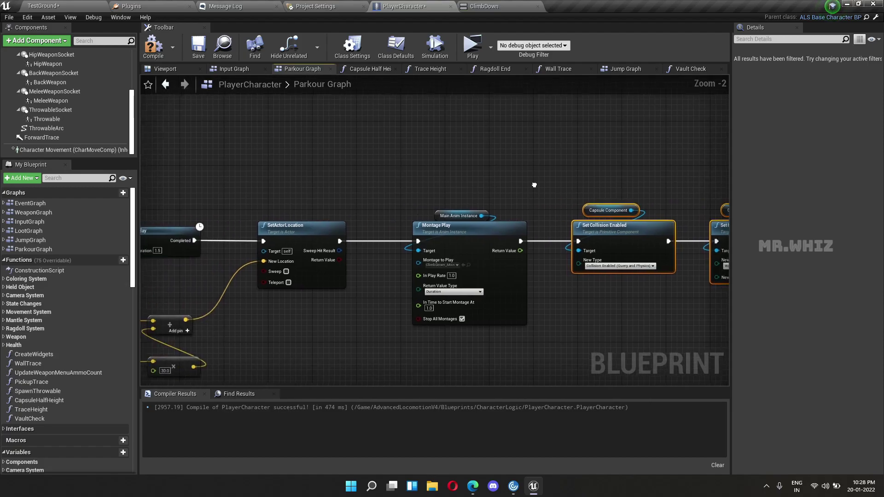
{"action": "left_click", "coordinate": [154, 47]}
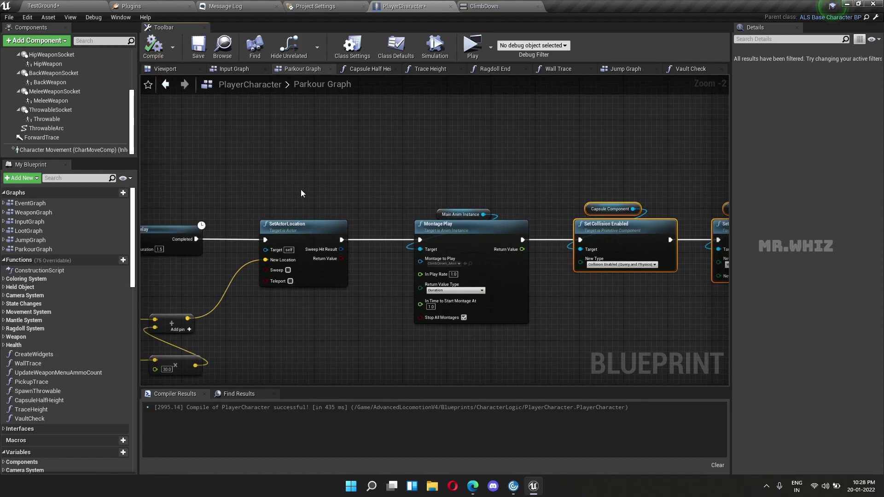
{"action": "left_click", "coordinate": [76, 7]}
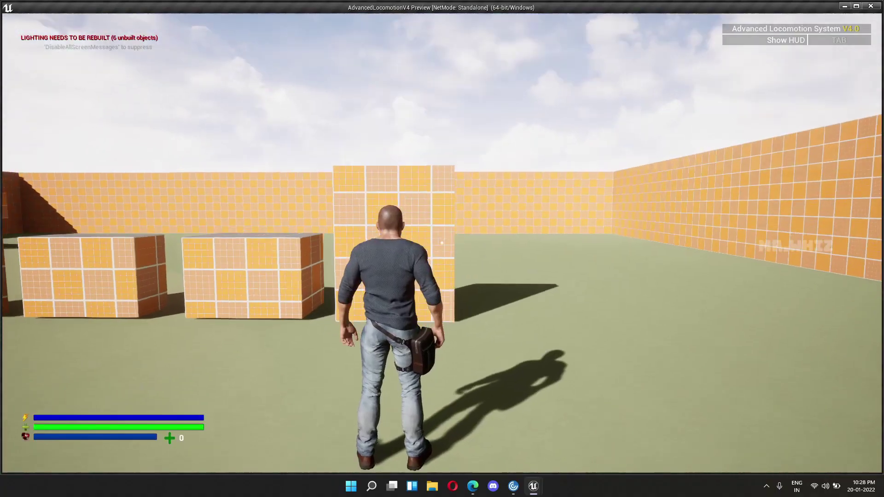
Mantle onto the tall wall, vault the orange boxes, mantle another box, then exit the preview
{"action": "key", "text": "space"}
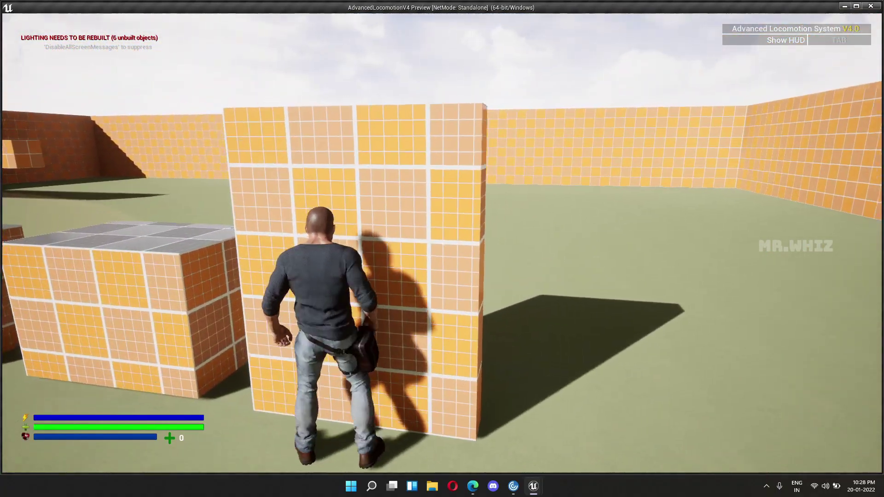
{"action": "key", "text": "w"}
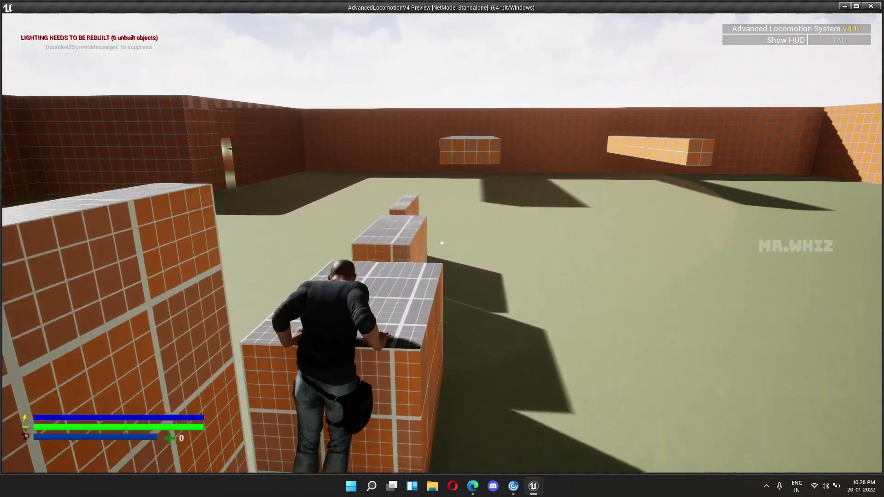
{"action": "key", "text": "space"}
{"action": "key", "text": "w"}
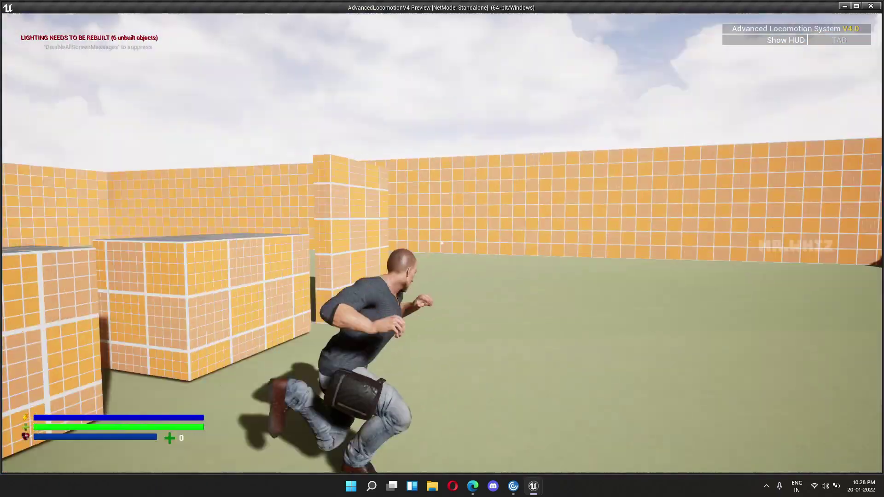
{"action": "key", "text": "w"}
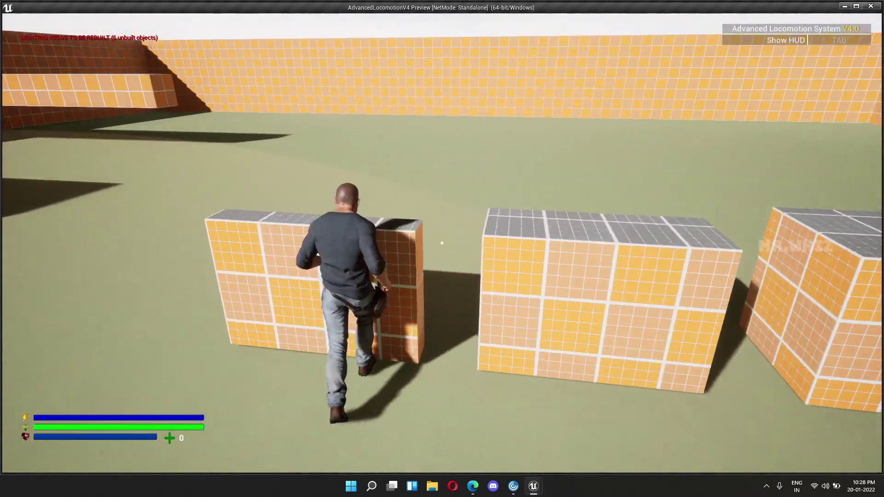
{"action": "key", "text": "space"}
{"action": "key", "text": "w"}
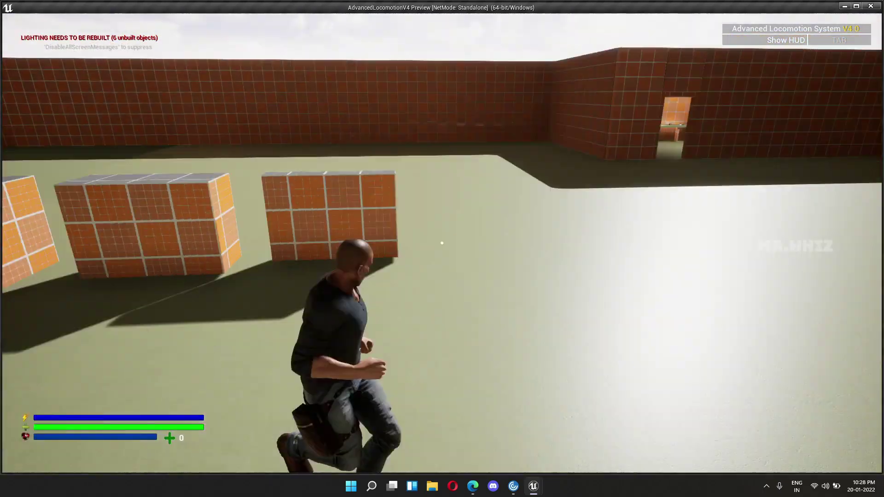
{"action": "key", "text": "space"}
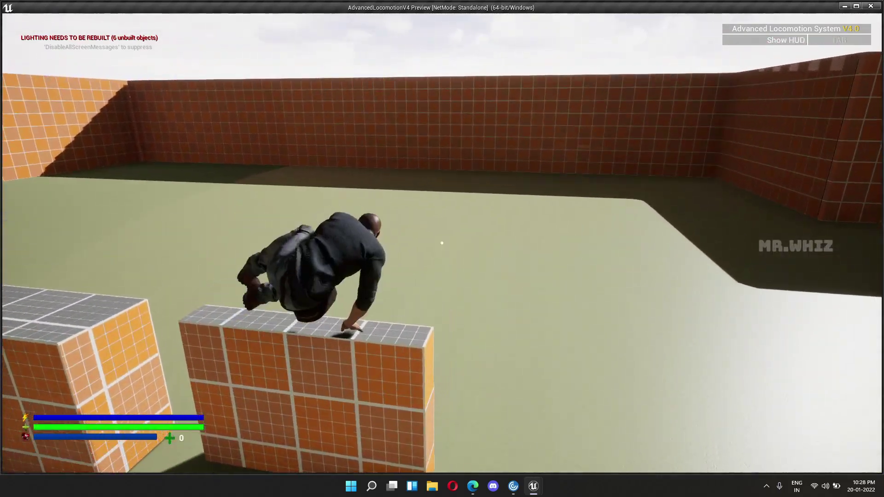
{"action": "key", "text": "Escape"}
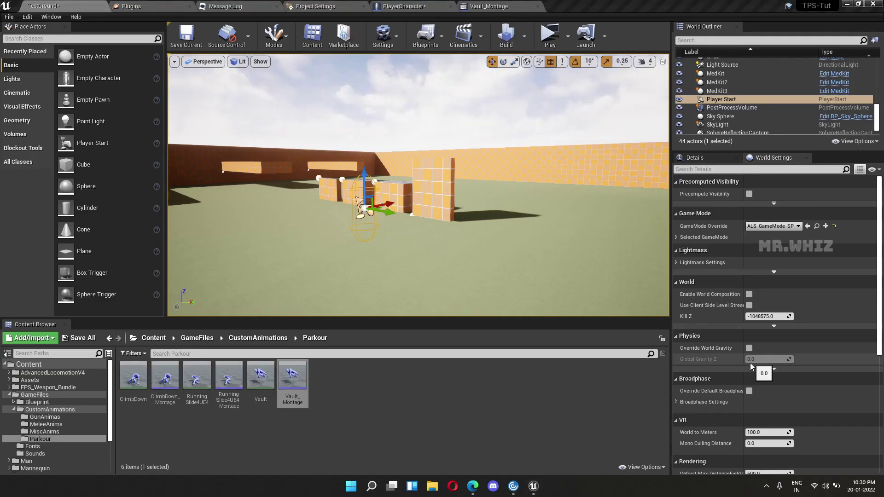
Open Vault_Montage, remove its BasePose_CLF curve, and re-add BasePose_CLF as a metadata curve
{"action": "double_click", "coordinate": [294, 374]}
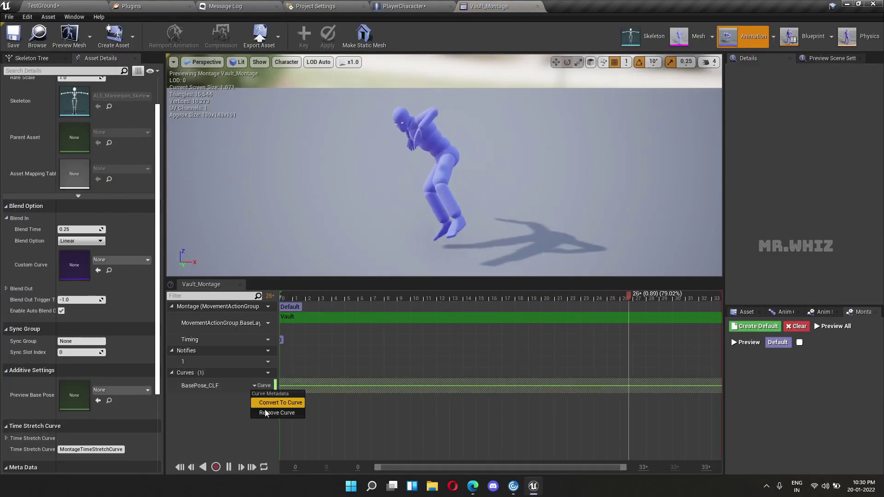
{"action": "left_click", "coordinate": [265, 413]}
{"action": "left_click", "coordinate": [262, 373]}
{"action": "mouse_move", "coordinate": [276, 399]}
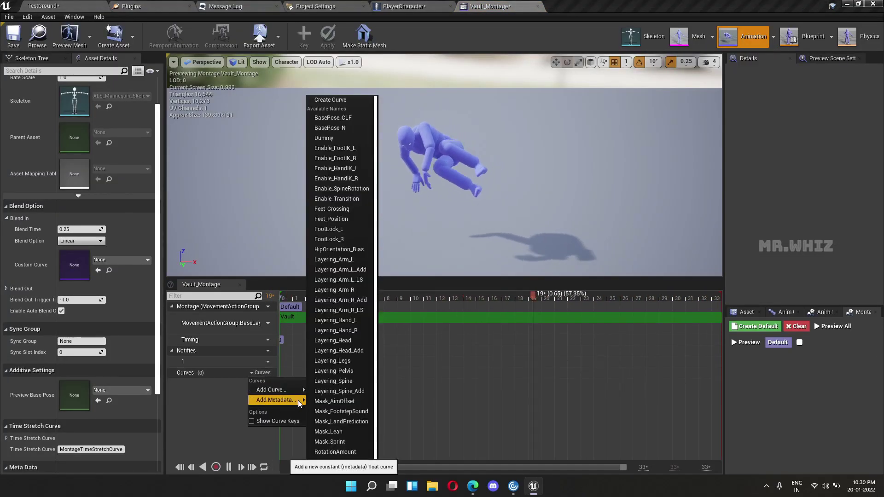
{"action": "left_click", "coordinate": [342, 120]}
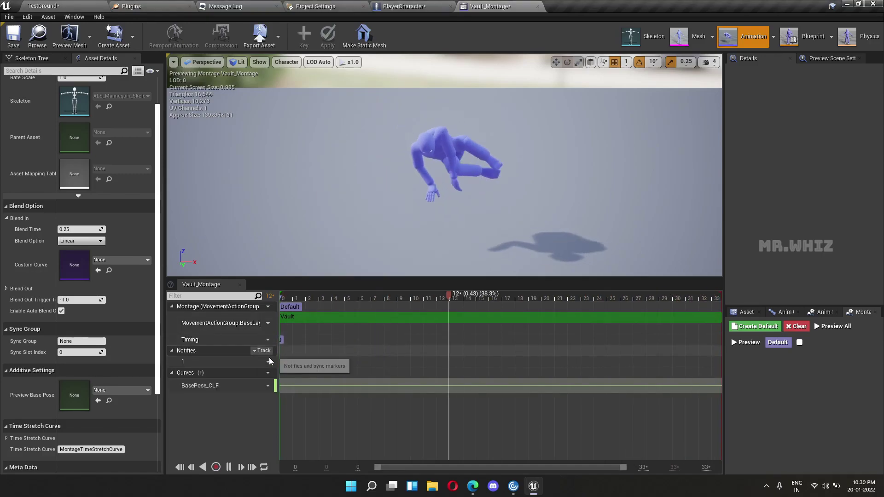
Add Mask_AimOffset as a second metadata curve and show the animation asset browser
{"action": "left_click", "coordinate": [260, 373]}
{"action": "mouse_move", "coordinate": [267, 391]}
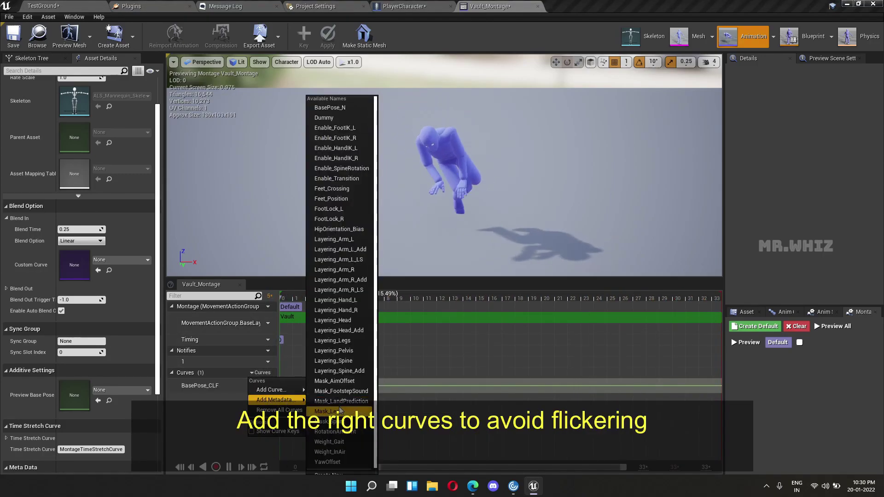
{"action": "scroll", "coordinate": [340, 410], "scroll_direction": "down", "scroll_amount": 1}
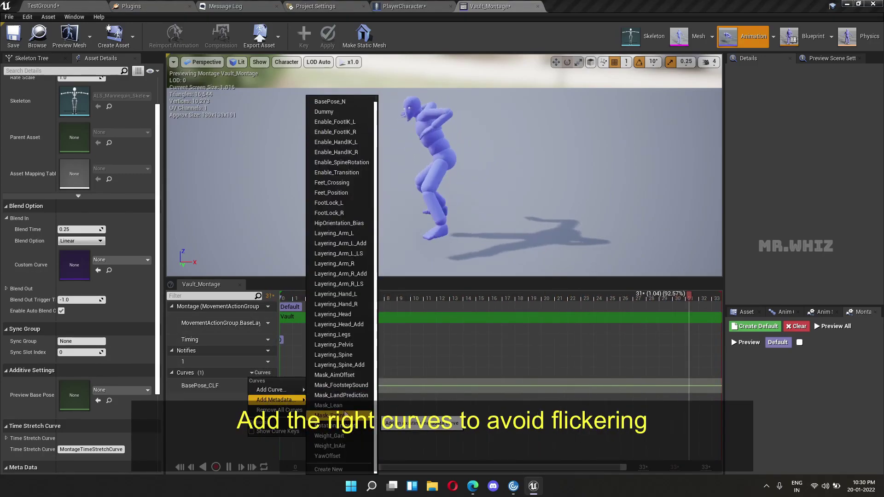
{"action": "left_click", "coordinate": [341, 376]}
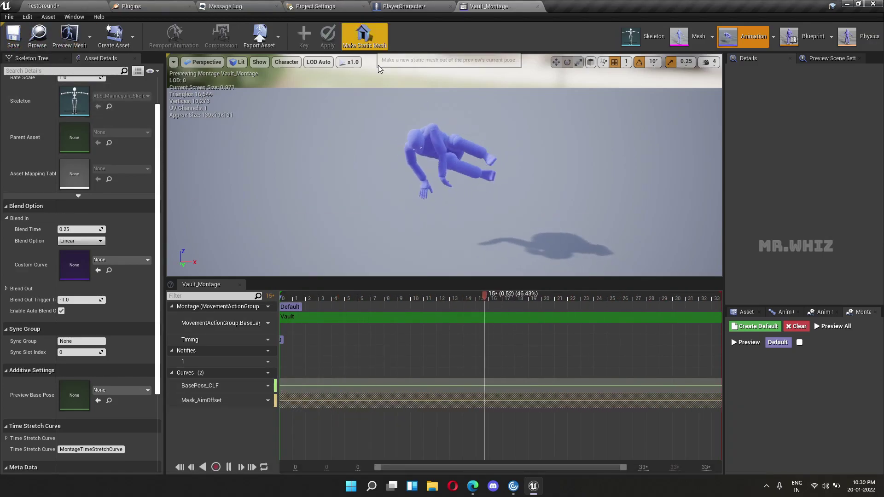
{"action": "left_click", "coordinate": [746, 312]}
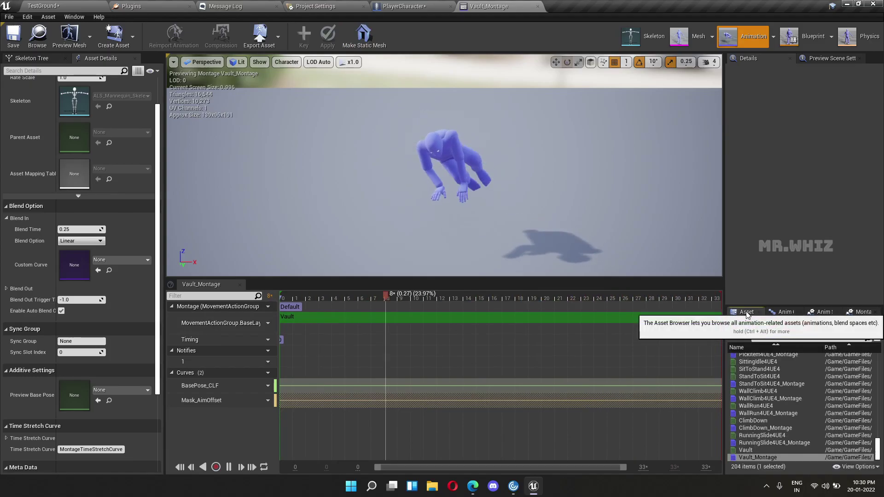
{"action": "scroll", "coordinate": [786, 426], "scroll_direction": "up", "scroll_amount": 3}
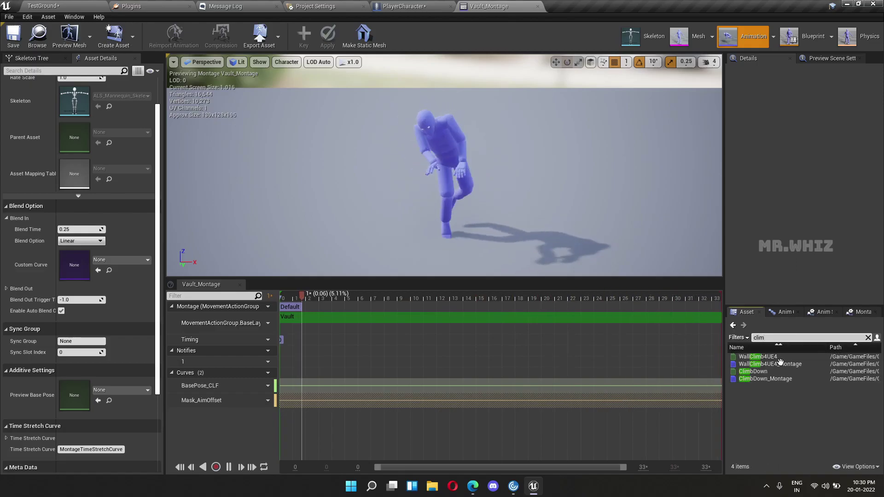
Give ClimbDown_Montage the BasePose_CLF and Mask_AimOffset metadata curves, then return to TestGround
{"action": "double_click", "coordinate": [774, 379]}
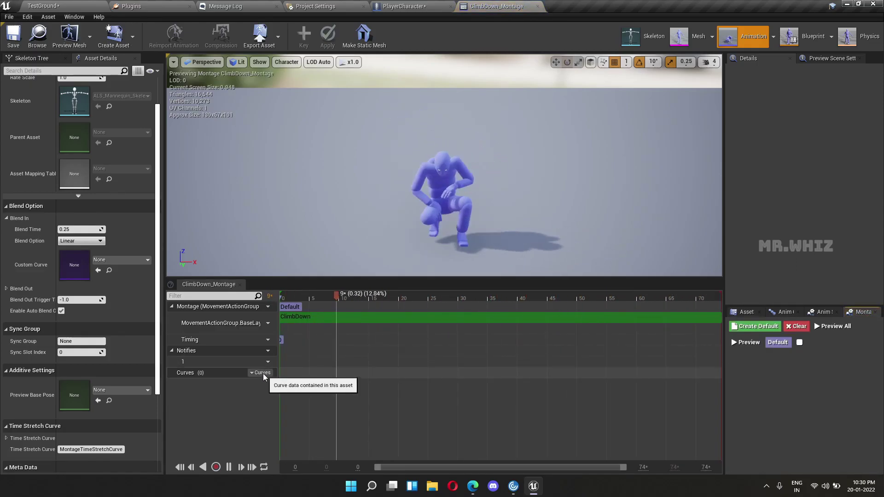
{"action": "mouse_move", "coordinate": [265, 401]}
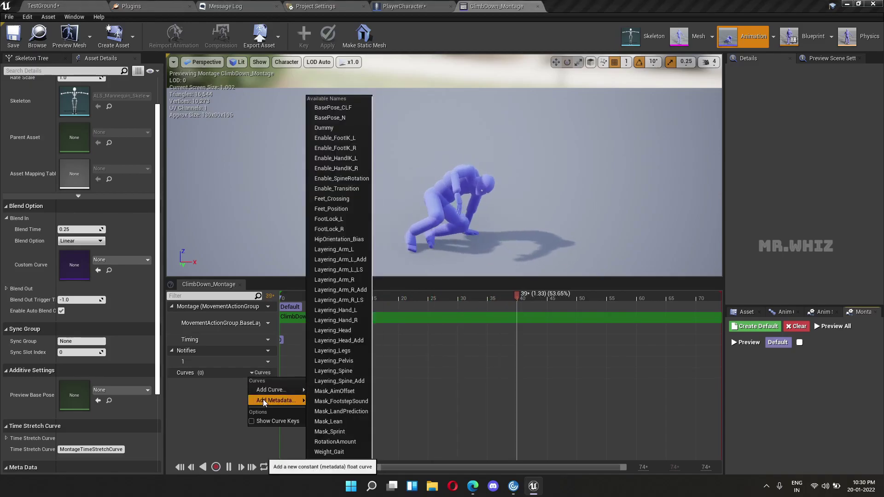
{"action": "left_click", "coordinate": [334, 108]}
{"action": "mouse_move", "coordinate": [266, 400]}
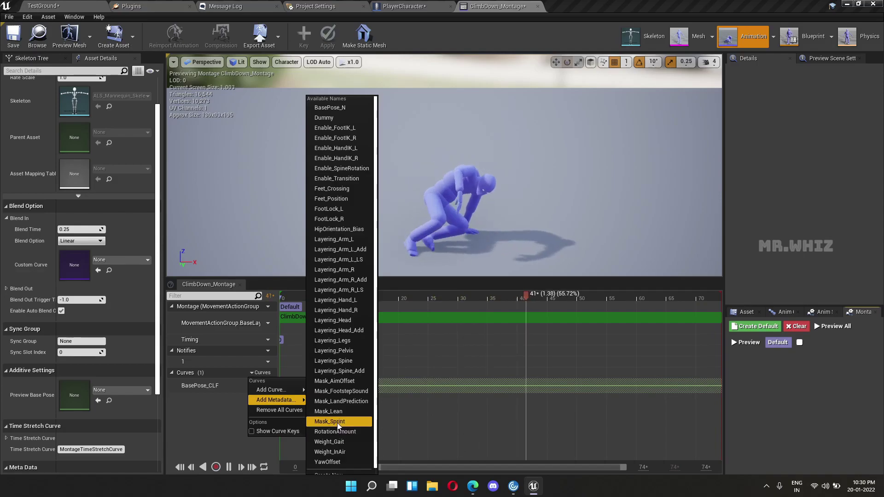
{"action": "left_click", "coordinate": [342, 381]}
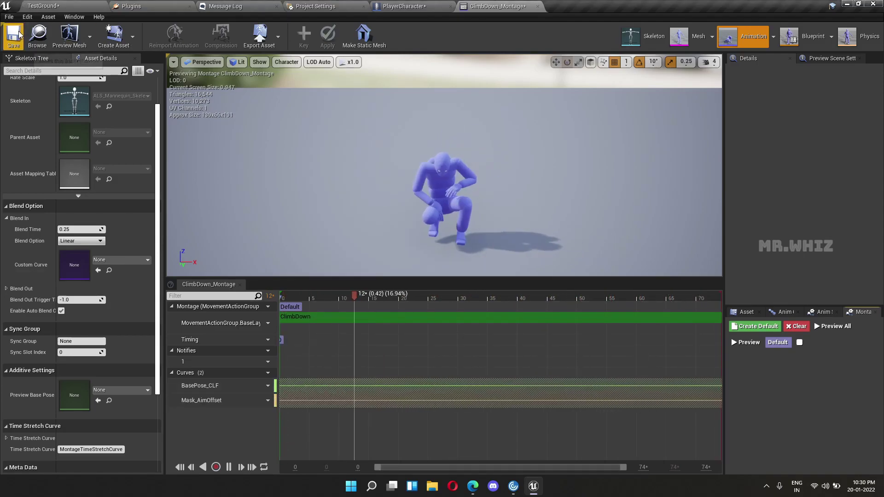
{"action": "left_click", "coordinate": [57, 5]}
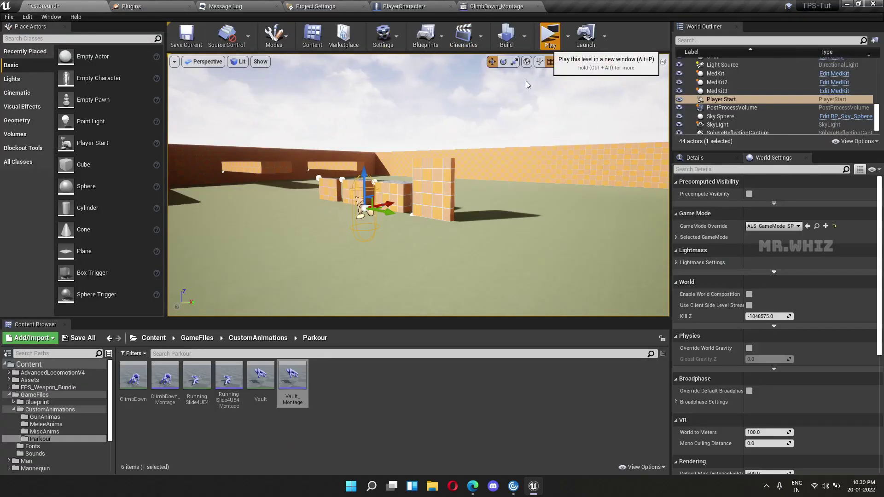
Climb over the wall, vault the orange boxes twice, mantle onto yellow boxes, then exit
{"action": "key", "text": "w"}
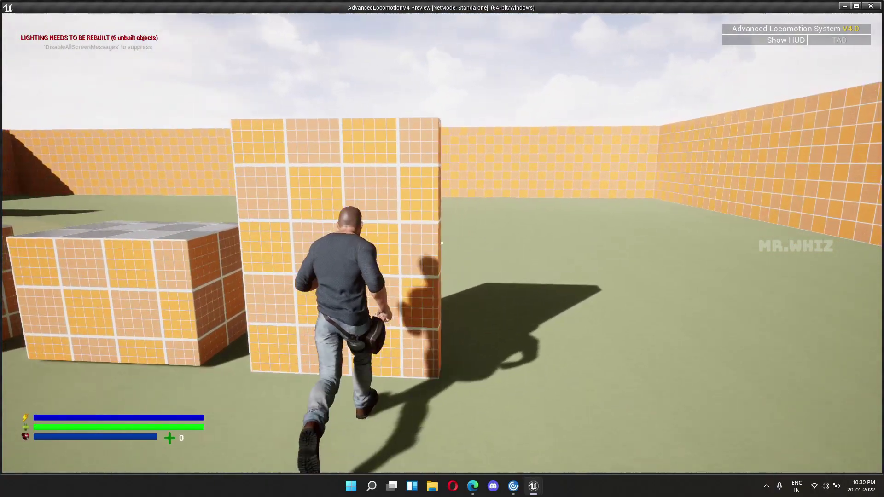
{"action": "key", "text": "space"}
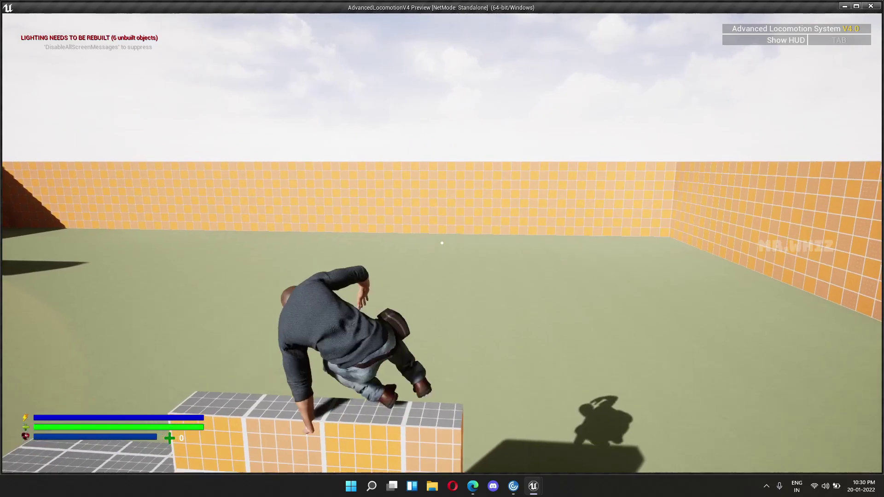
{"action": "key", "text": "w"}
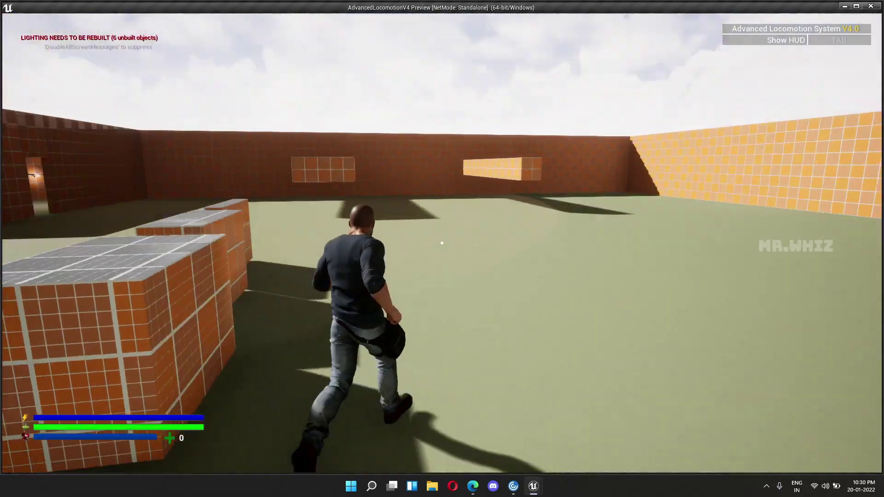
{"action": "key", "text": "w"}
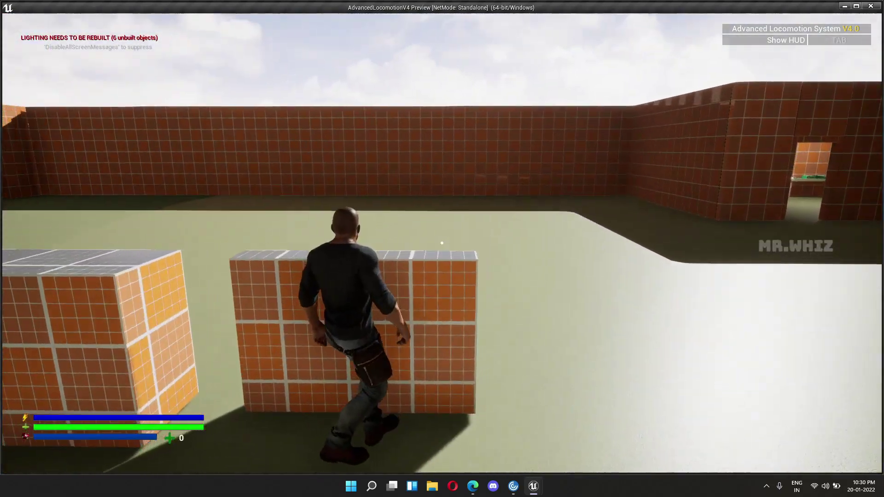
{"action": "key", "text": "space"}
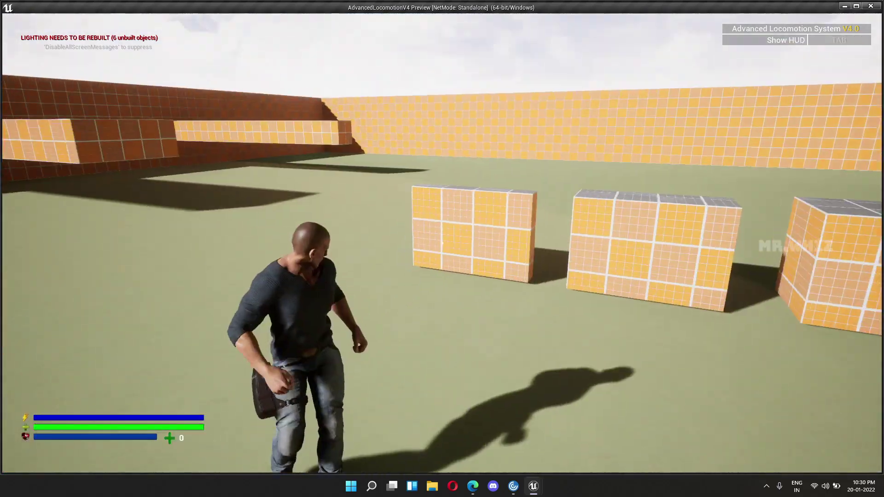
{"action": "key", "text": "space"}
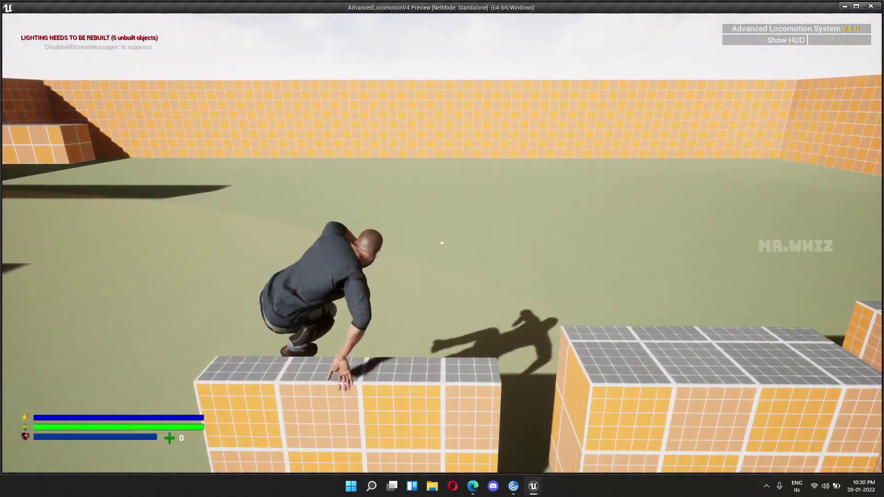
{"action": "key", "text": "w"}
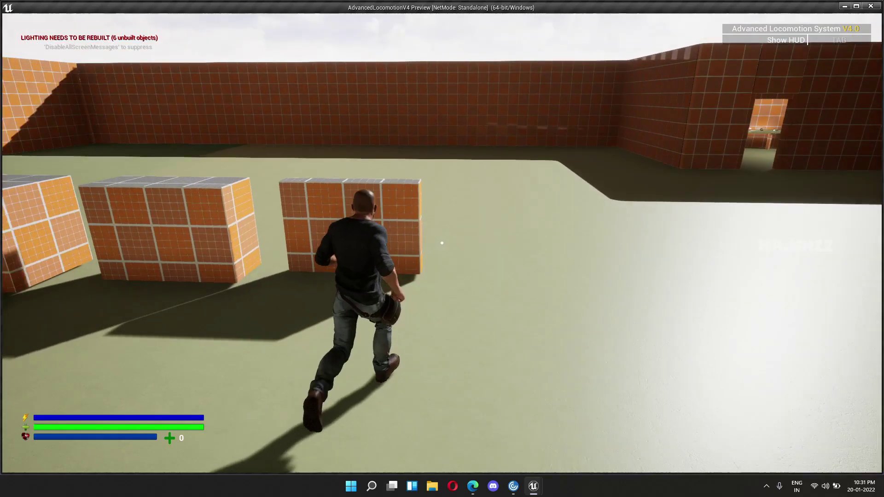
{"action": "key", "text": "space"}
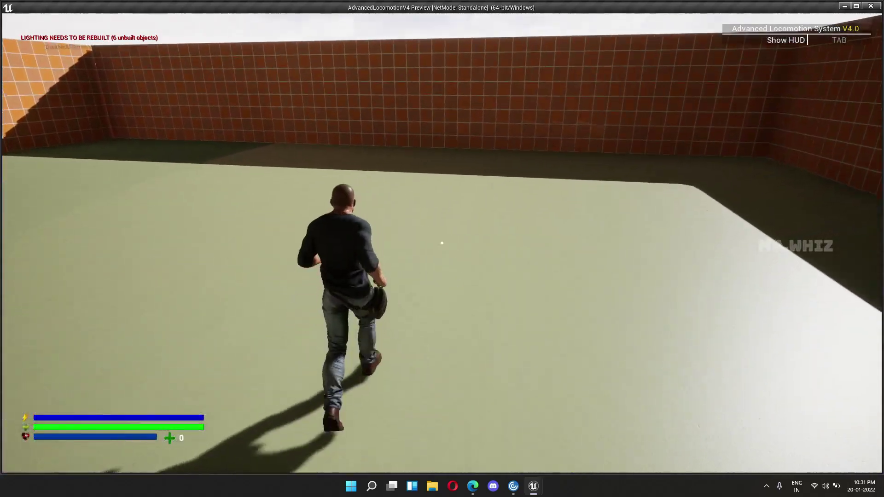
{"action": "key", "text": "space"}
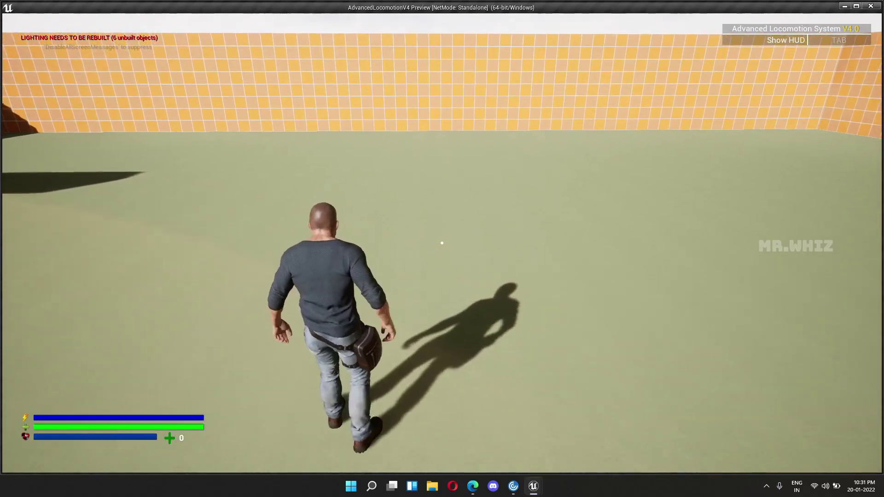
{"action": "key", "text": "Escape"}
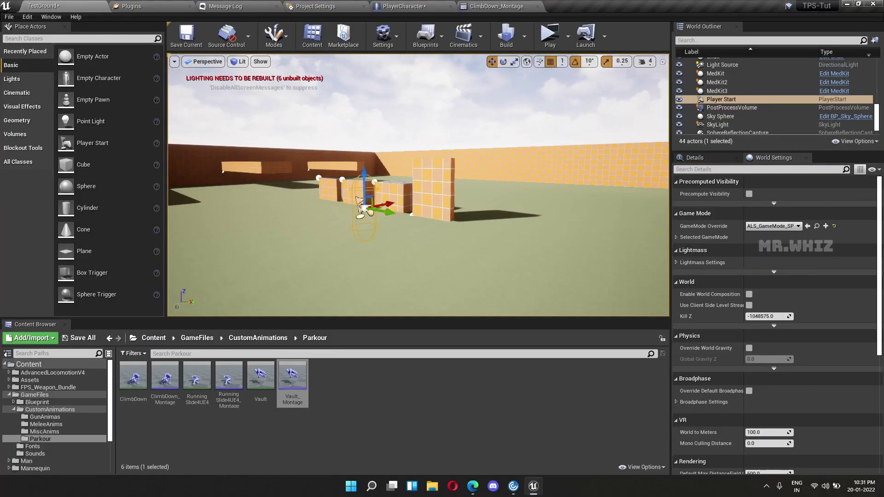